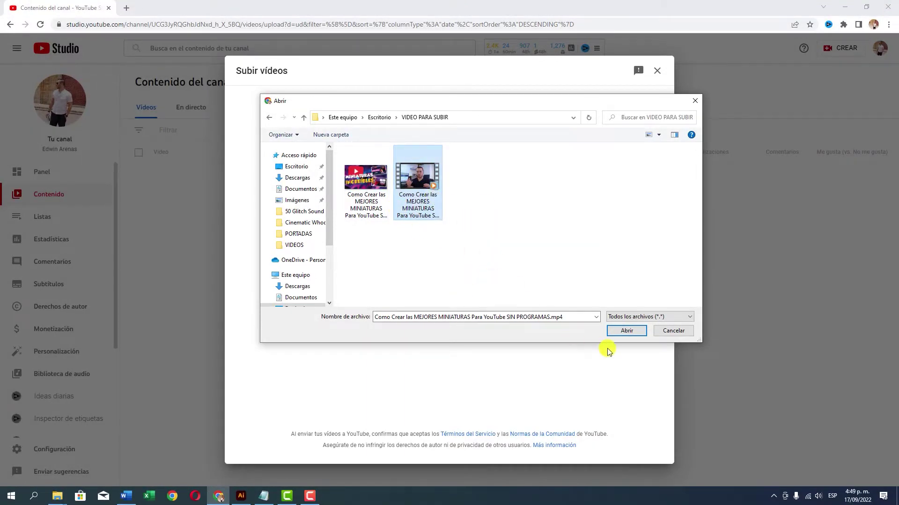
- Upload the selected MP4 and replace its title with "✅ Como Crear las MEJORES MINIATURAS Para YouTube SIN PROGRAMAS!!!🚀" copied from the Word document
left_click(625, 332)
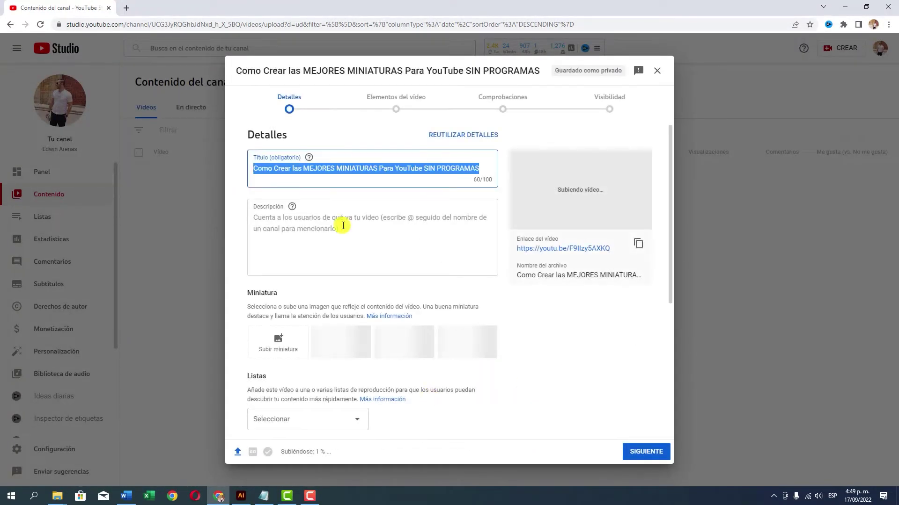
left_click(126, 494)
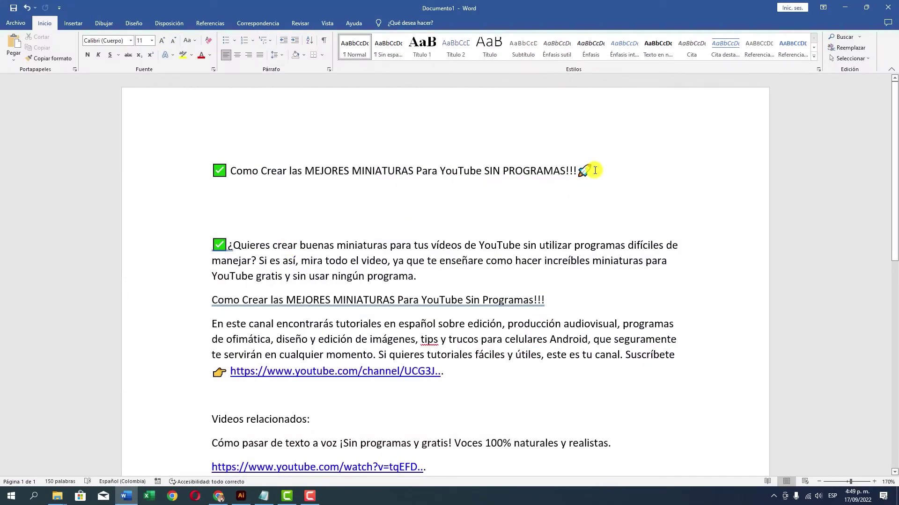
left_click_drag(591, 168, 214, 170)
key("ctrl+c")
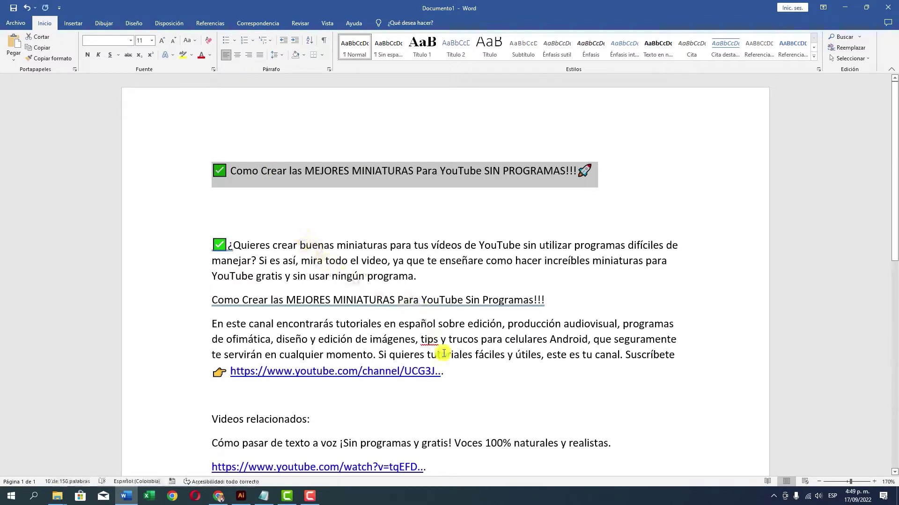
left_click(264, 497)
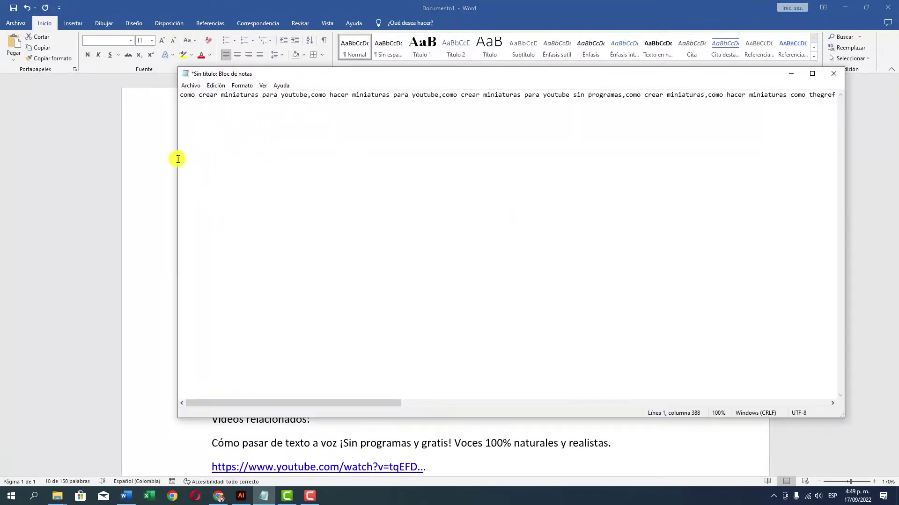
left_click(155, 137)
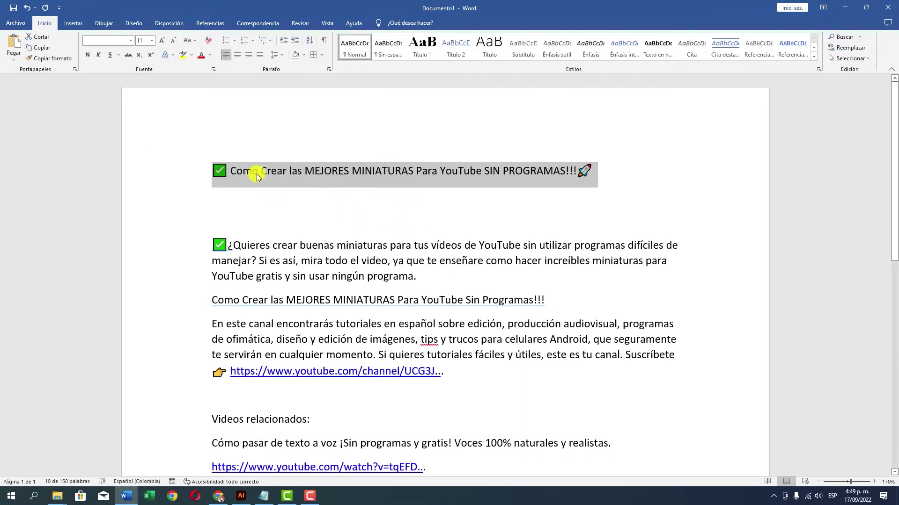
right_click(309, 177)
left_click(343, 202)
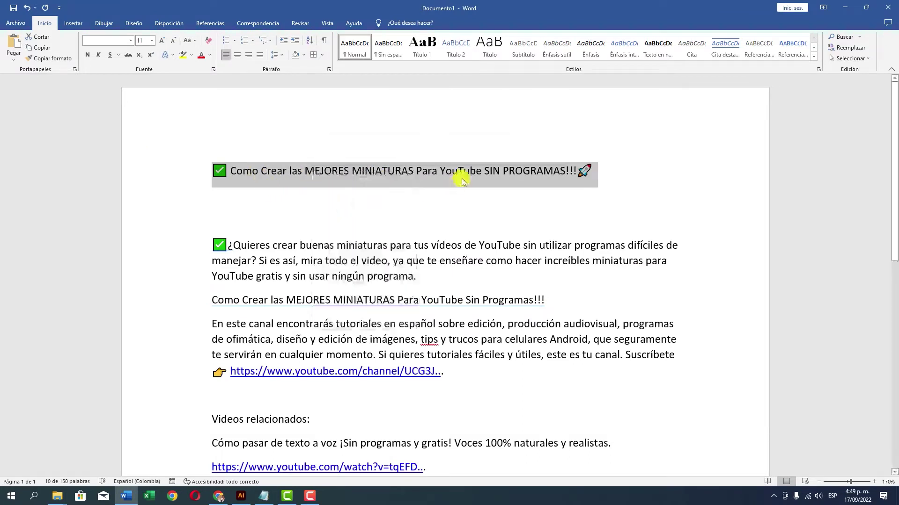
right_click(391, 180)
left_click(409, 205)
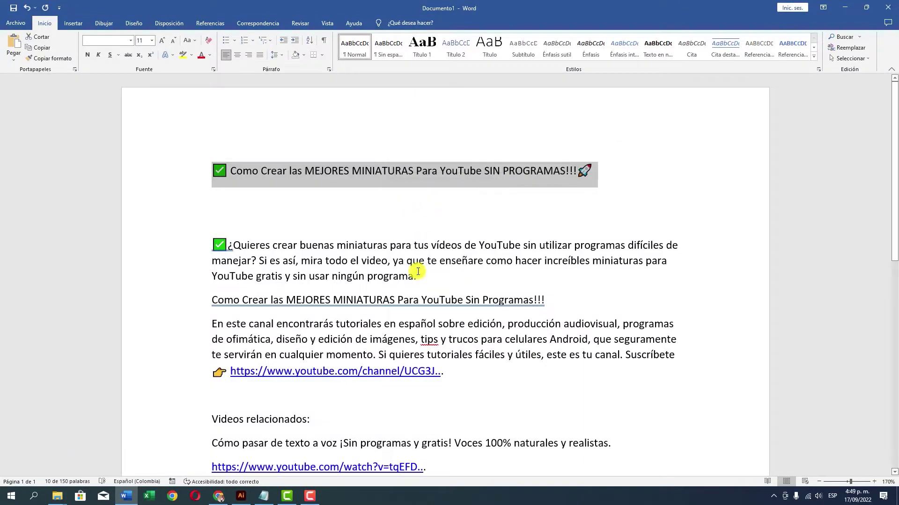
left_click(219, 496)
key("ctrl+v")
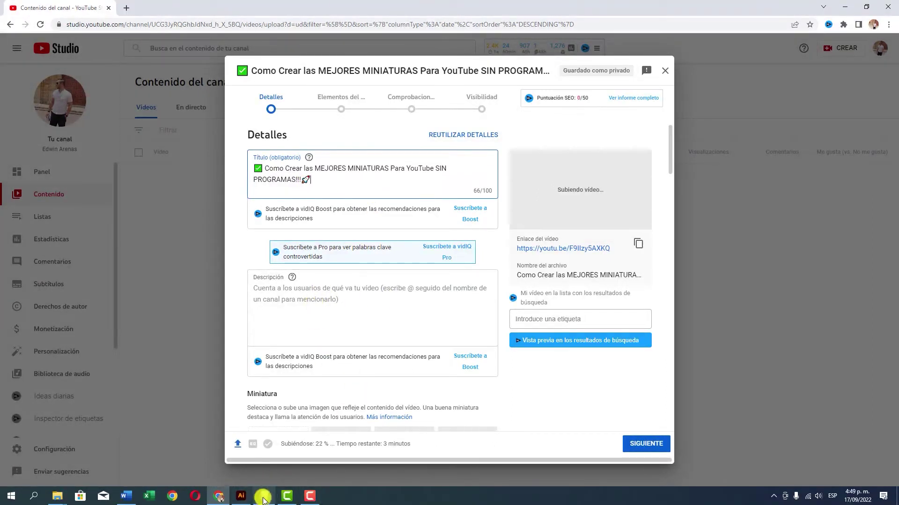
- Copy the description text from the Word document, from "¿Quieres crear buenas miniaturas" through the hashtags, and paste it as the video description
left_click(127, 495)
scroll(214, 240, "down", 1)
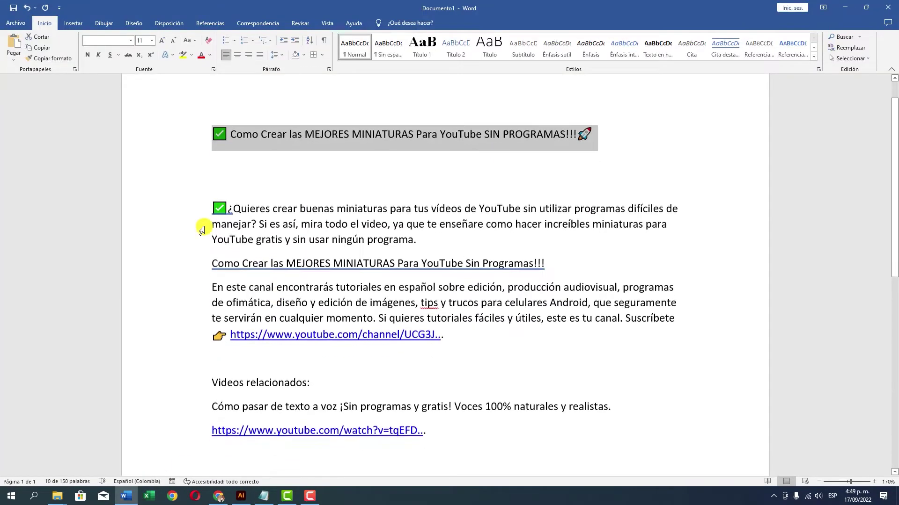
left_click_drag(213, 205, 466, 283)
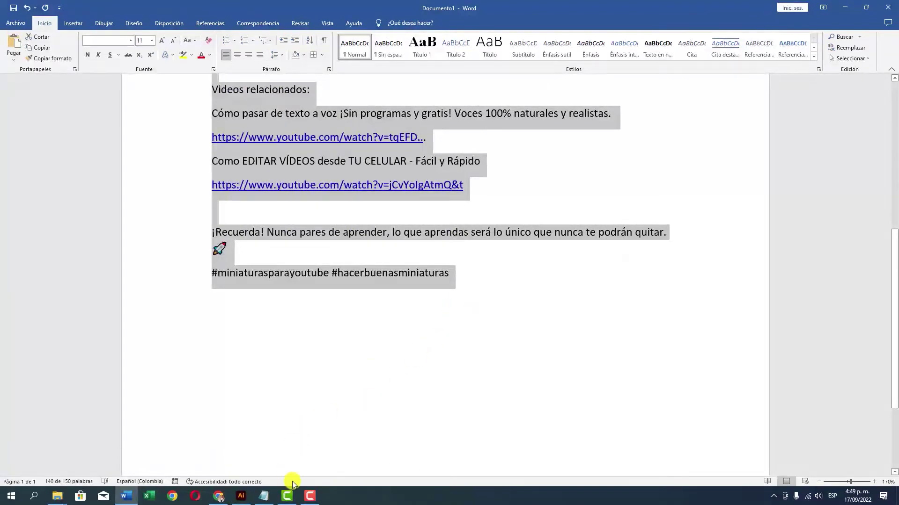
left_click(218, 496)
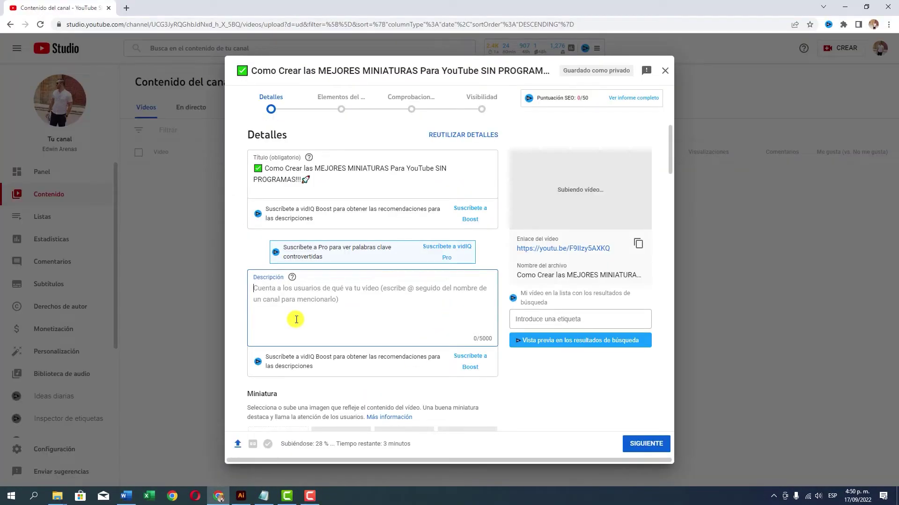
key("ctrl+v")
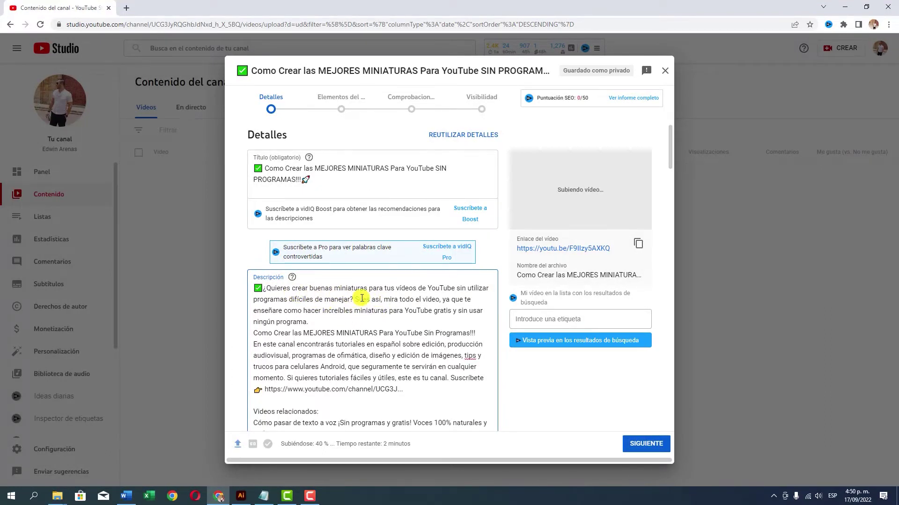
- Insert blank lines in the description after the opening paragraph, before the "Suscríbete" line and between the related videos
left_click(311, 321)
key("Return")
scroll(321, 365, "down", 1)
left_click(321, 365)
key("Return")
key("BackSpace")
key("BackSpace")
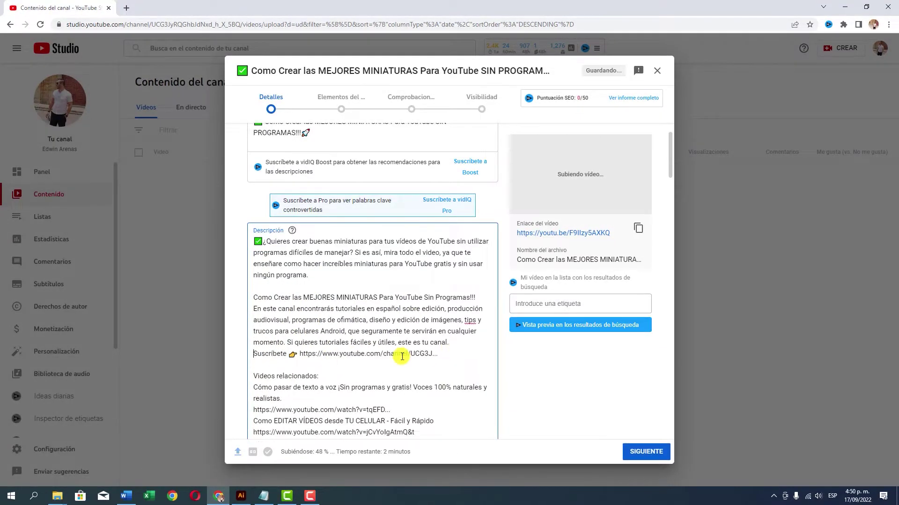
key("Return")
key("Return")
scroll(447, 363, "down", 2)
left_click(401, 327)
key("Return")
scroll(393, 328, "down", 1)
key("Return")
key("BackSpace")
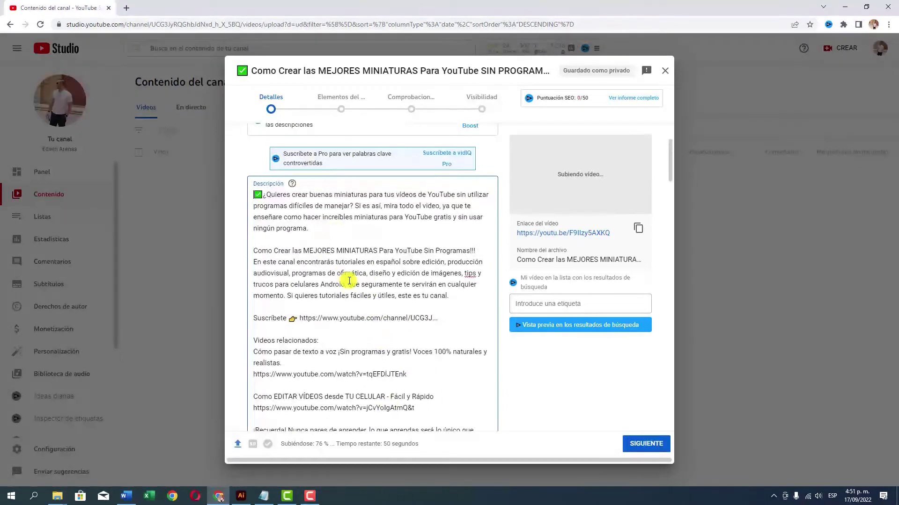
- Upload the "MINIATURAS INCREÍBLES" image from the VIDEO PARA SUBIR folder as the video's custom thumbnail
scroll(349, 279, "down", 3)
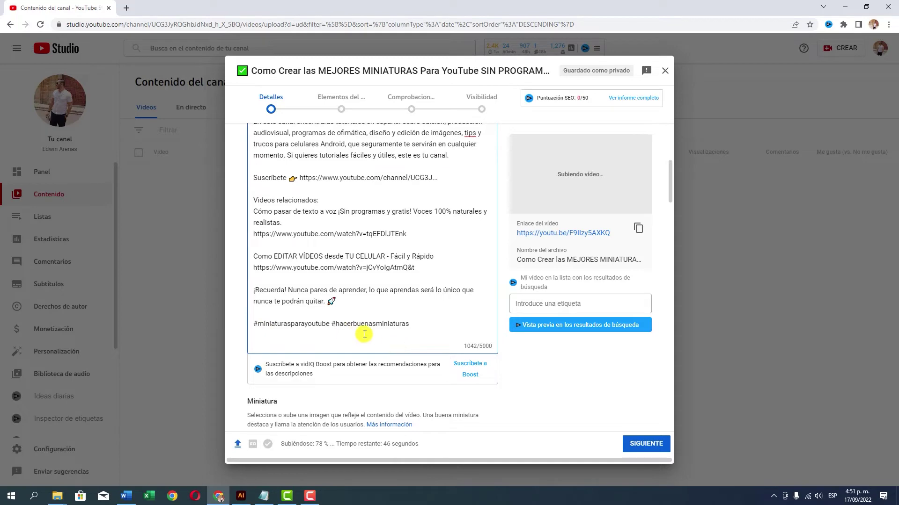
scroll(352, 283, "up", 5)
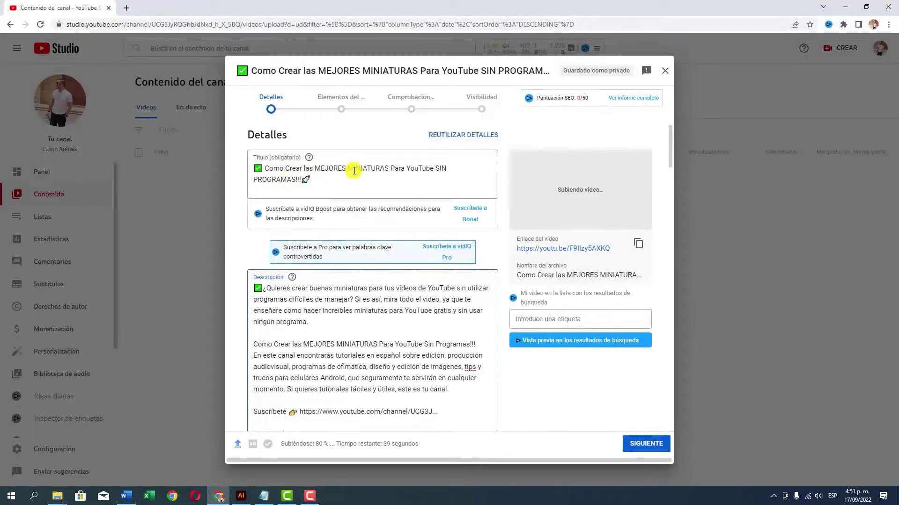
scroll(307, 266, "down", 3)
scroll(307, 265, "down", 3)
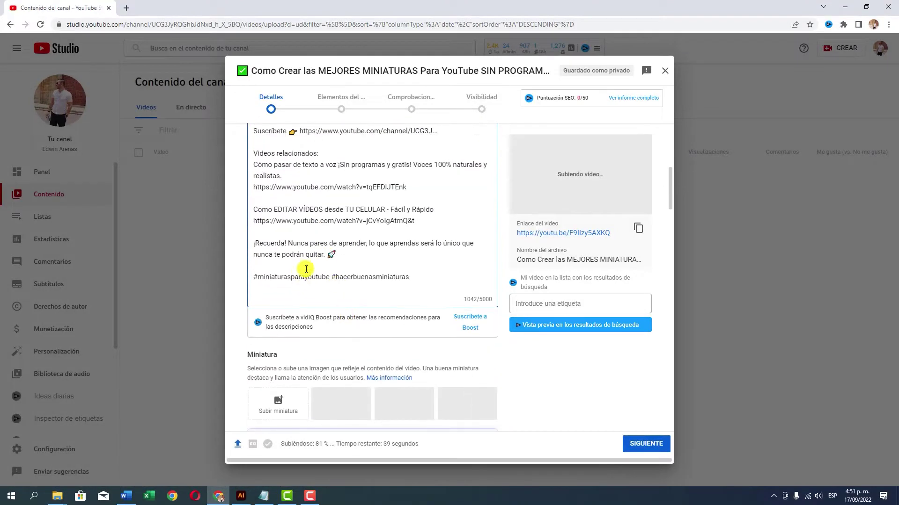
scroll(347, 281, "down", 2)
left_click(294, 313)
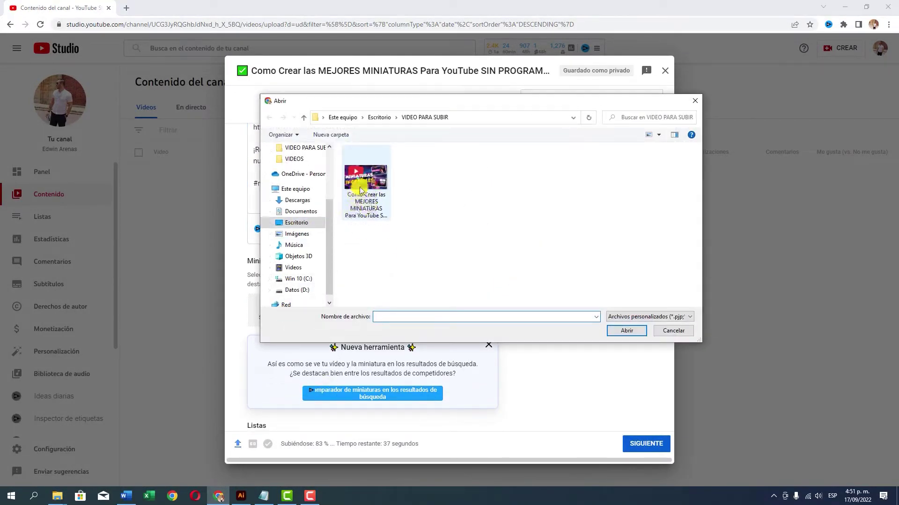
left_click(366, 185)
left_click(621, 333)
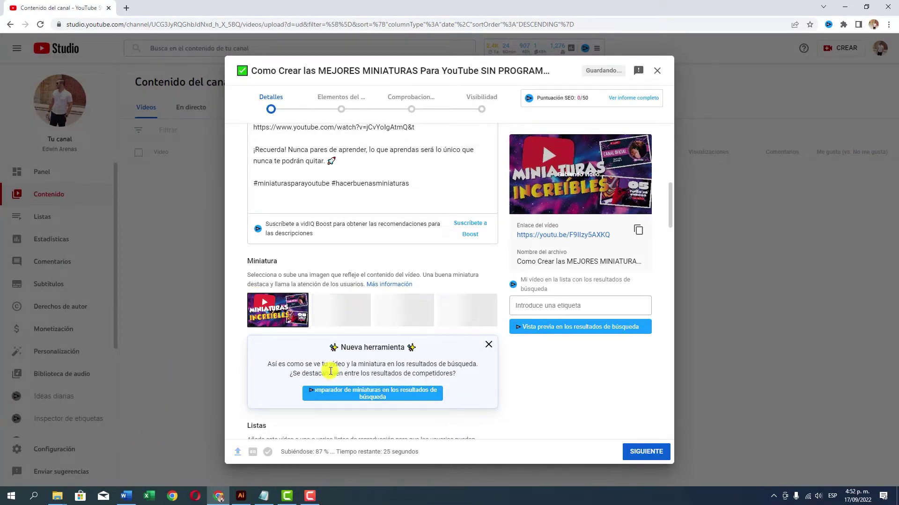
- Review the playlist choices and the audience, promotional content, automatic chapters and places settings of the video
scroll(300, 339, "down", 3)
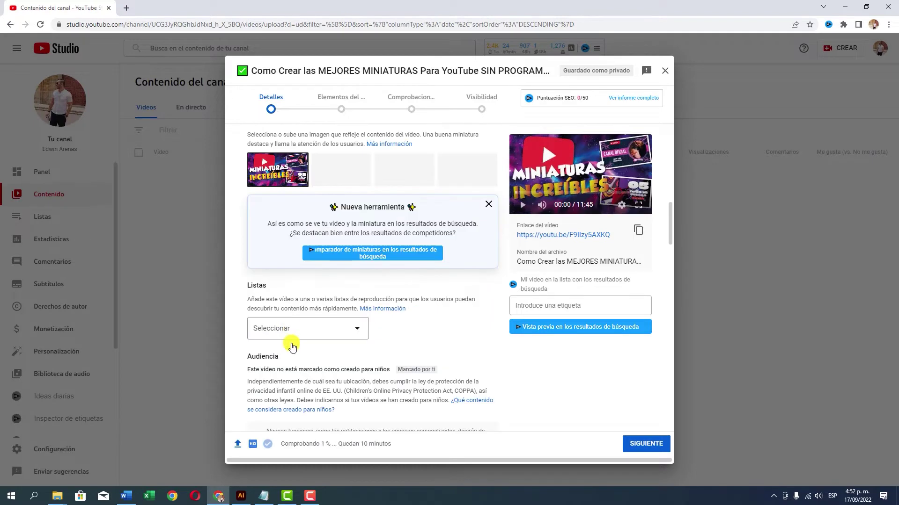
left_click(314, 333)
left_click(416, 338)
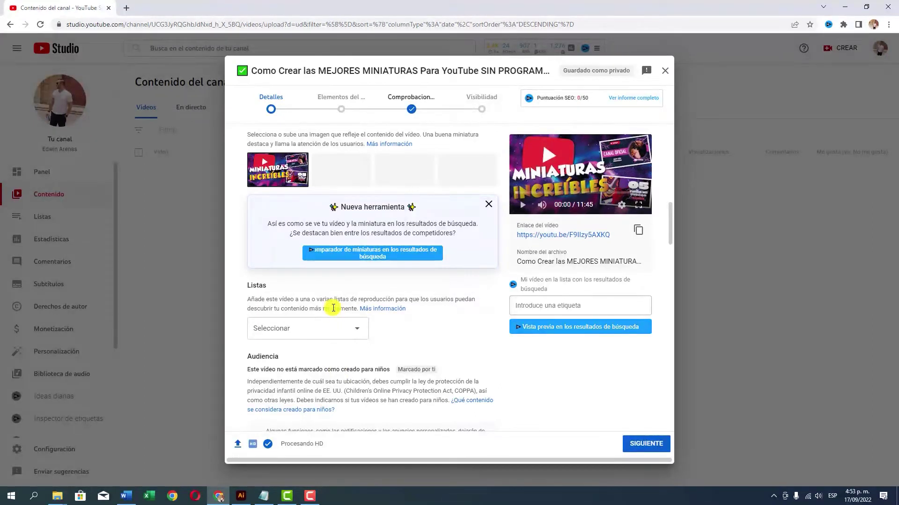
scroll(333, 341, "down", 3)
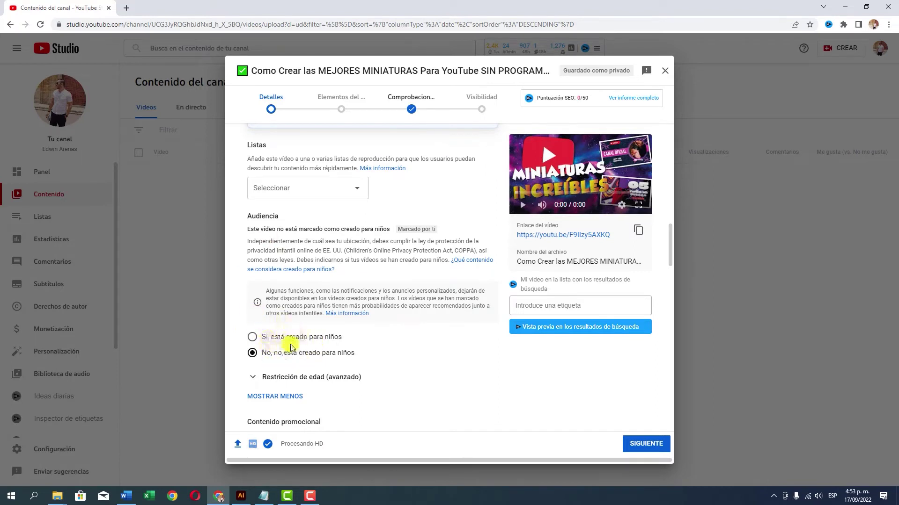
scroll(287, 347, "down", 1)
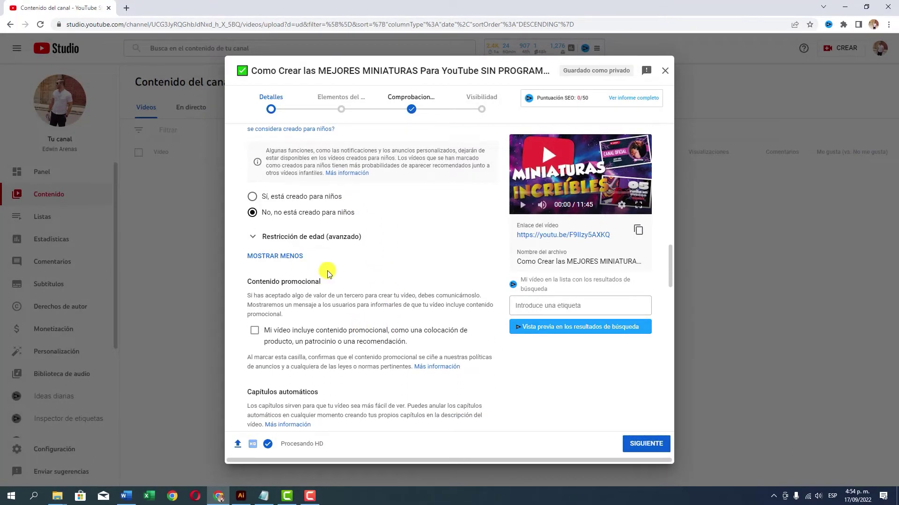
scroll(245, 274, "down", 1)
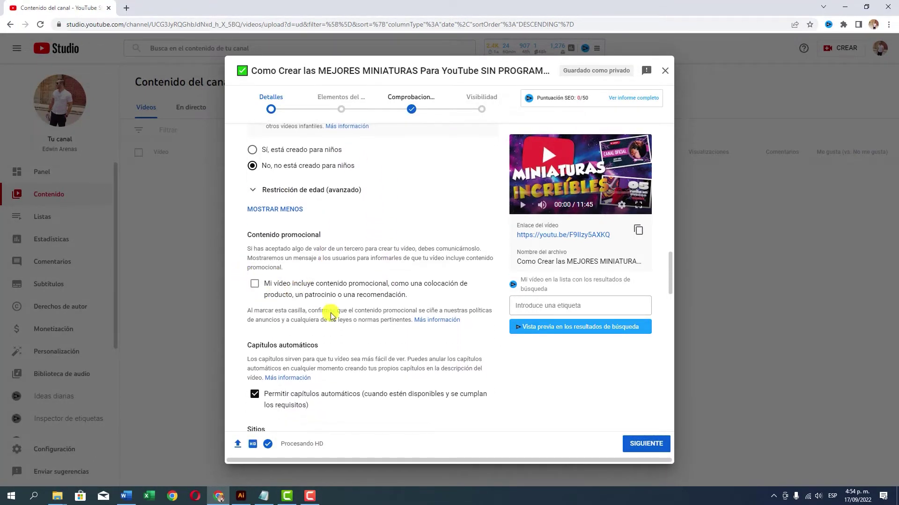
scroll(288, 291, "down", 1)
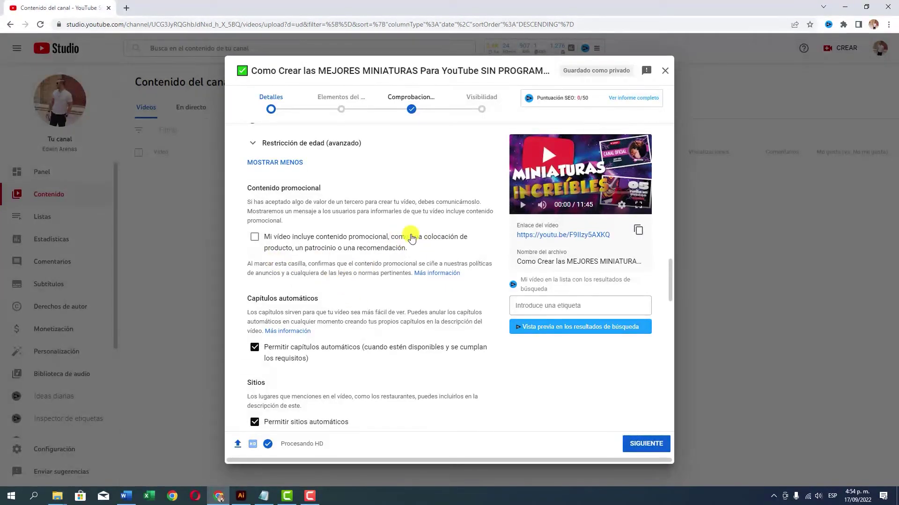
scroll(342, 279, "down", 2)
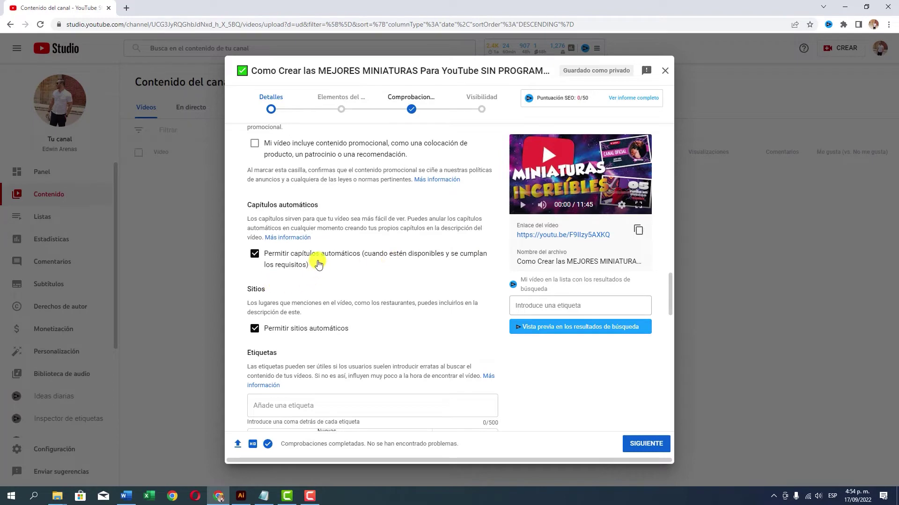
scroll(363, 265, "down", 2)
scroll(355, 266, "down", 1)
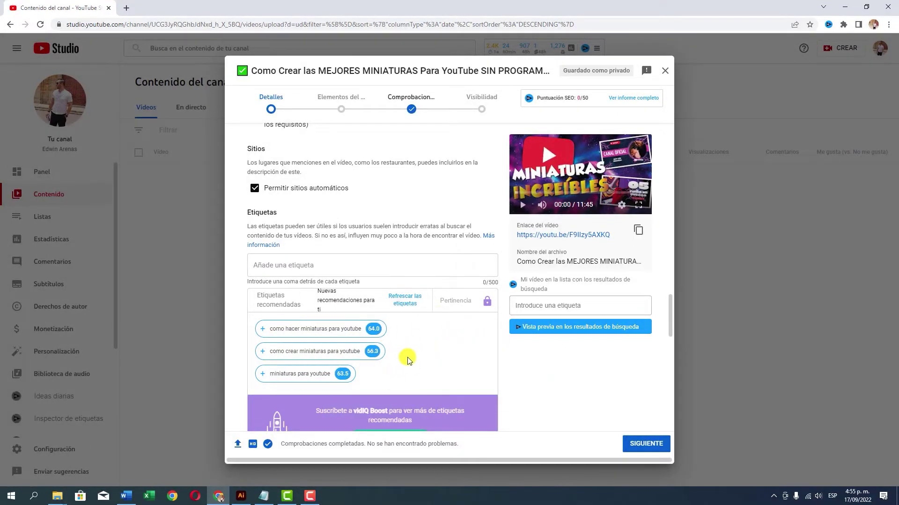
- Add the recommended tags "como hacer miniaturas para youtube", "como crear miniaturas para youtube" and "miniaturas para youtube"
scroll(358, 317, "down", 2)
scroll(369, 264, "up", 1)
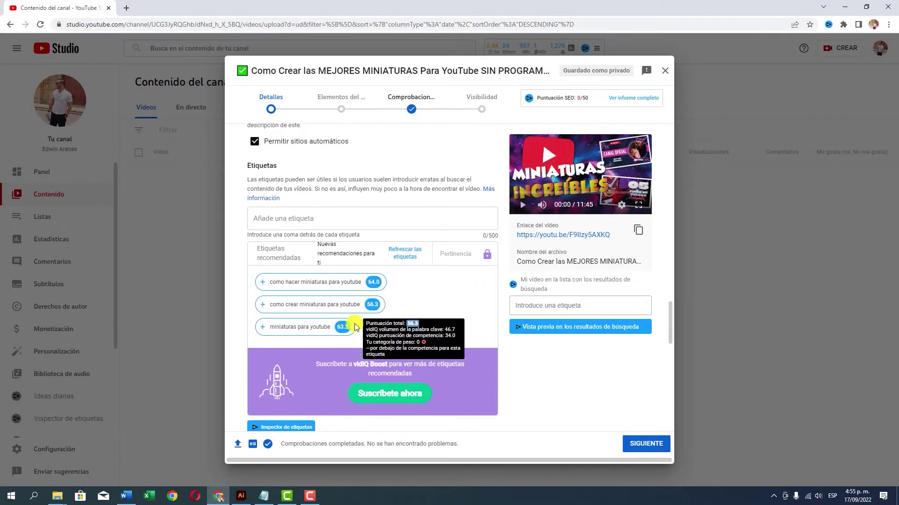
left_click(264, 285)
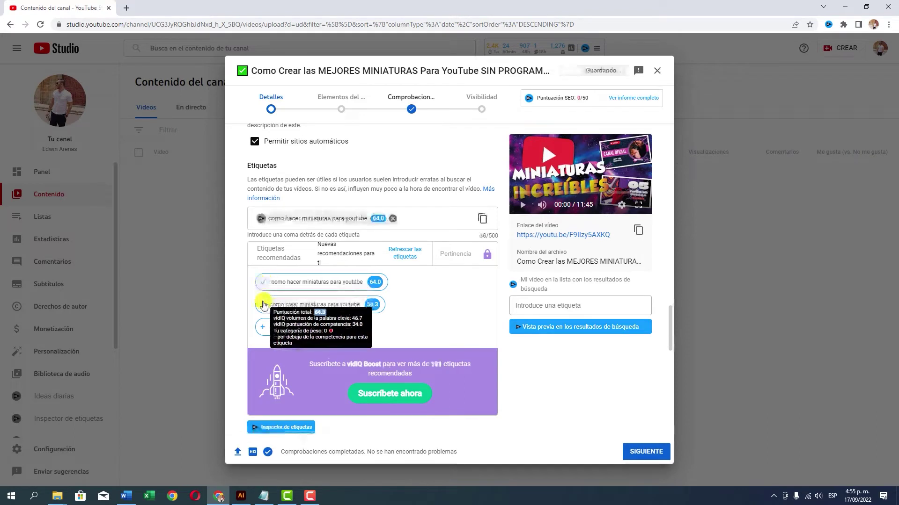
left_click(262, 305)
left_click(261, 351)
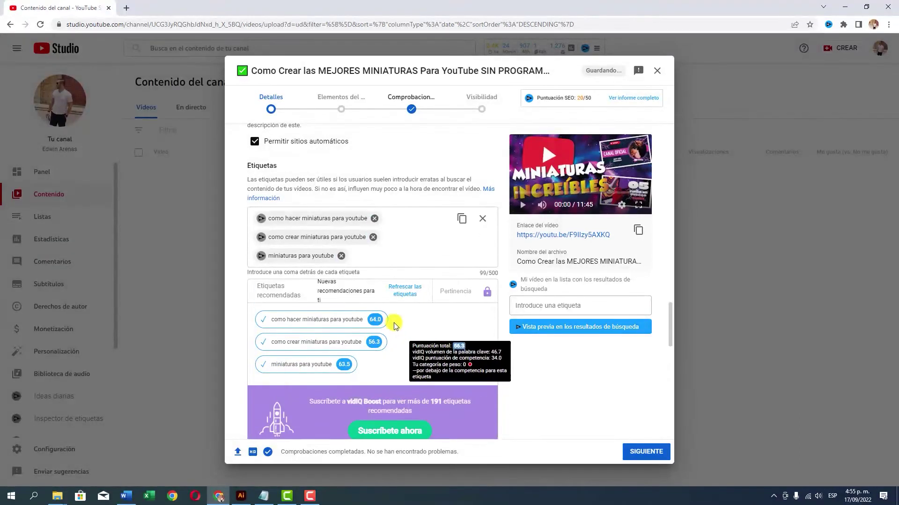
- Refresh the tag recommendations and add "como hacer miniaturas" and "como hacer miniaturas para youtube android"
left_click(398, 290)
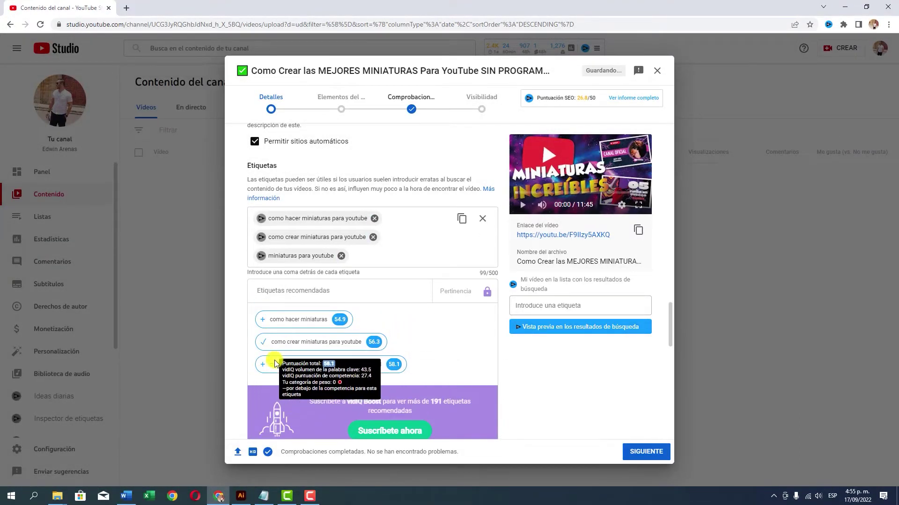
left_click(260, 323)
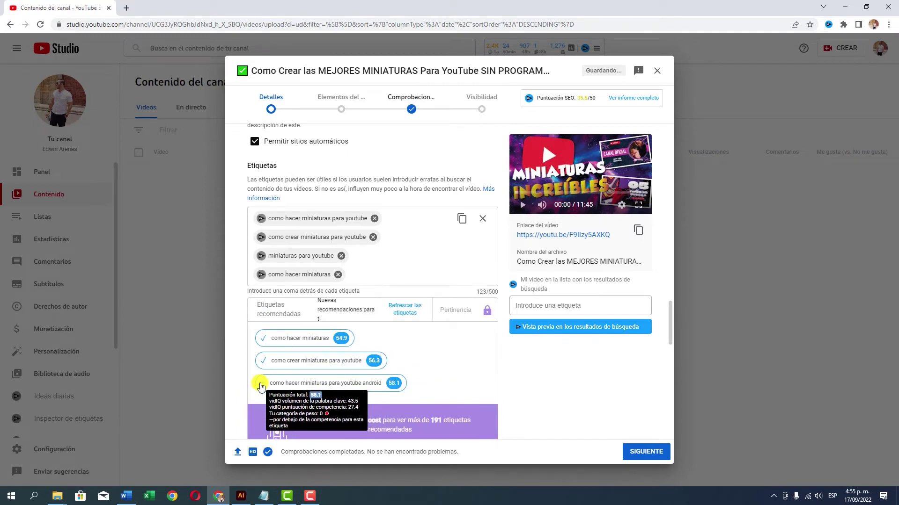
left_click(262, 382)
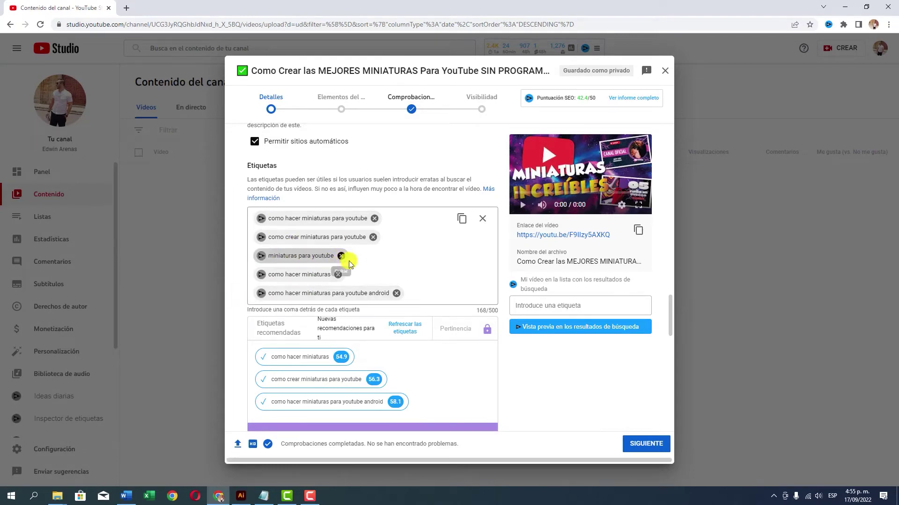
- Switch to Notepad to consult the prepared comma-separated list of thumbnail tags, and return to the video's upload form
scroll(374, 244, "down", 1)
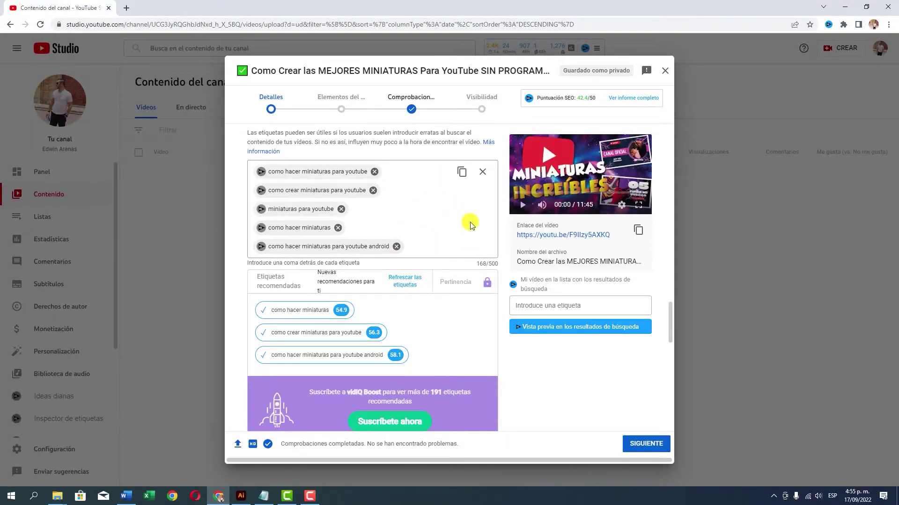
left_click(264, 496)
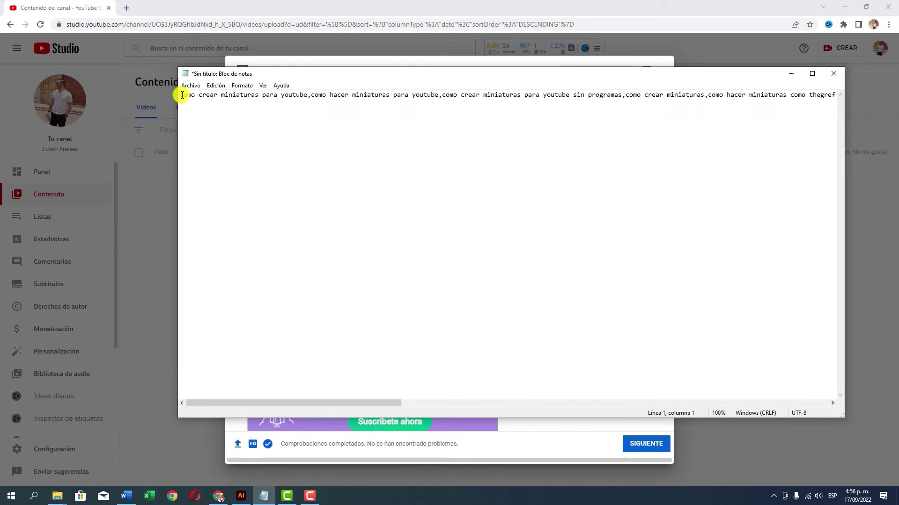
key("alt+Tab")
- Set the video's language to Español (Latinoamérica)
scroll(397, 351, "down", 10)
scroll(358, 281, "down", 4)
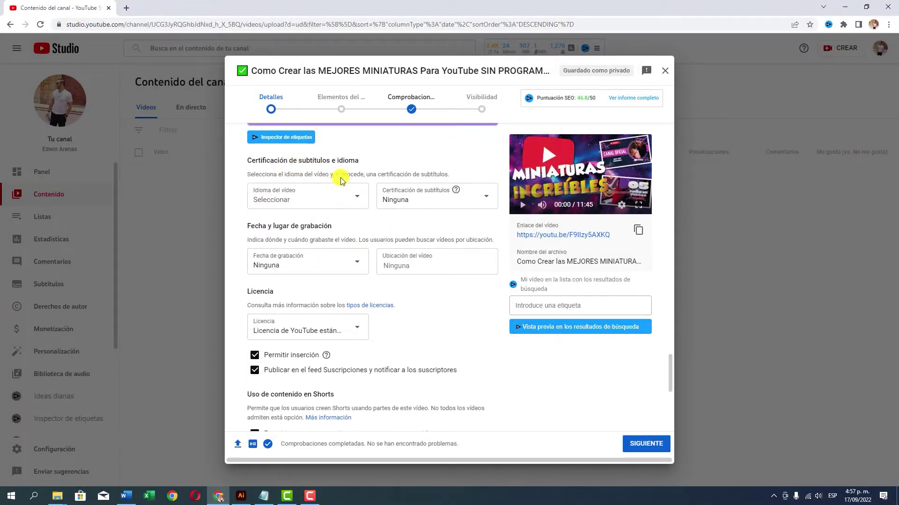
left_click(310, 193)
scroll(312, 327, "down", 12)
scroll(311, 345, "down", 7)
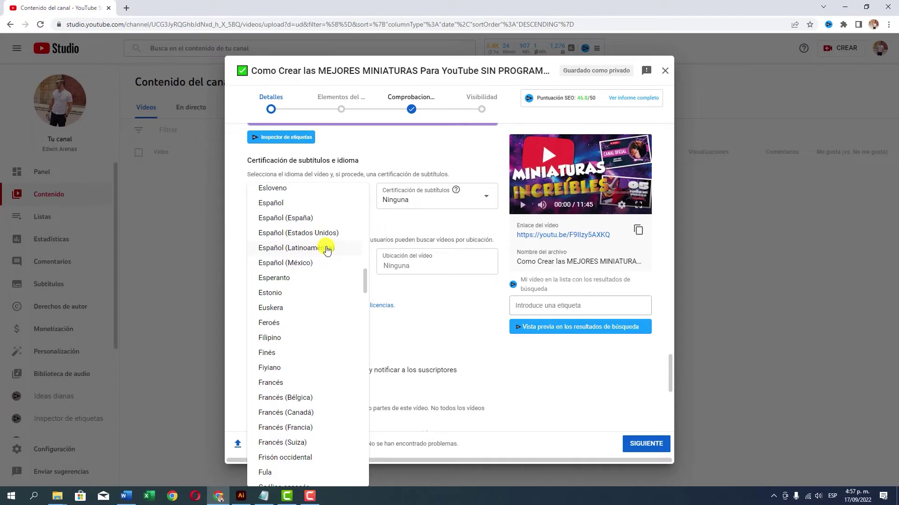
left_click(329, 248)
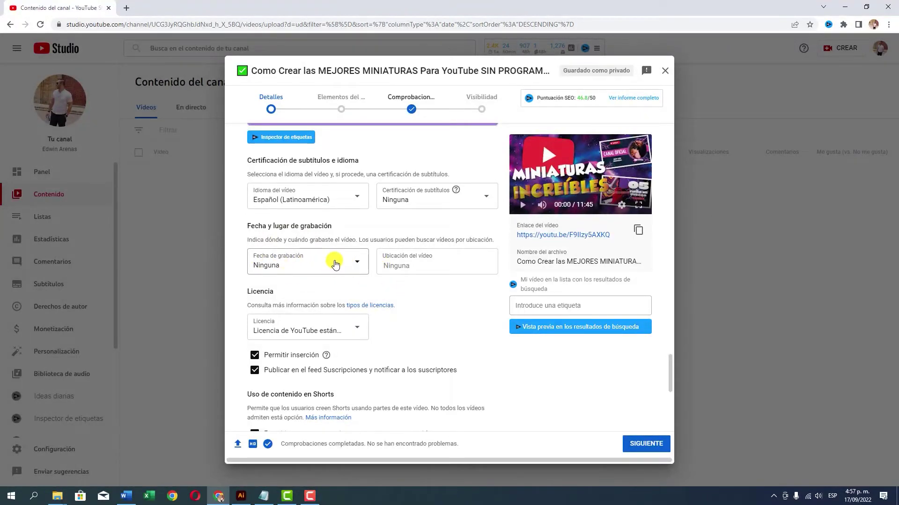
- Choose the Educación category for the video and check its licence, Shorts usage, comment moderation and rating settings
scroll(344, 333, "down", 1)
scroll(344, 333, "down", 1)
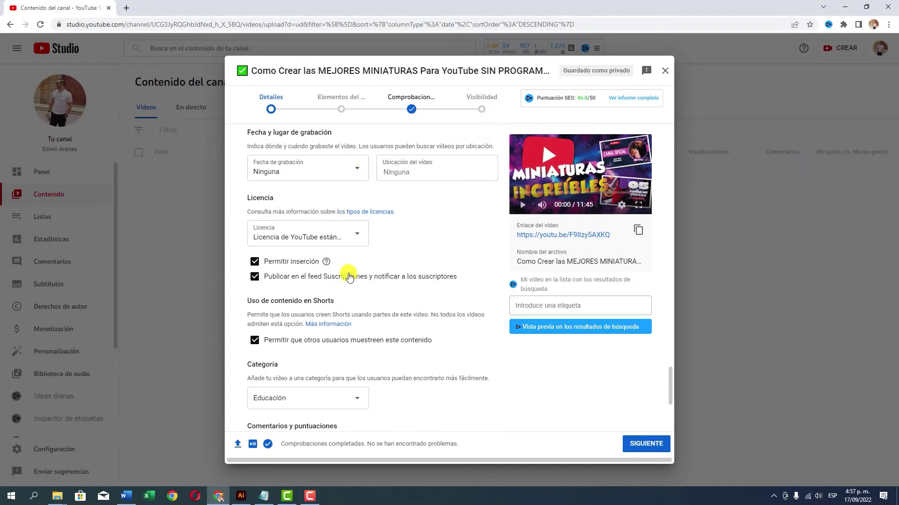
scroll(350, 277, "down", 3)
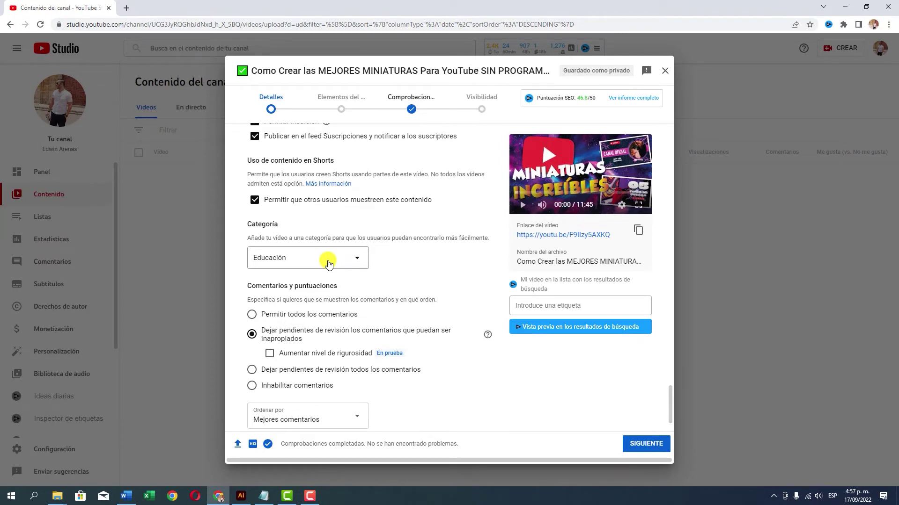
left_click(327, 265)
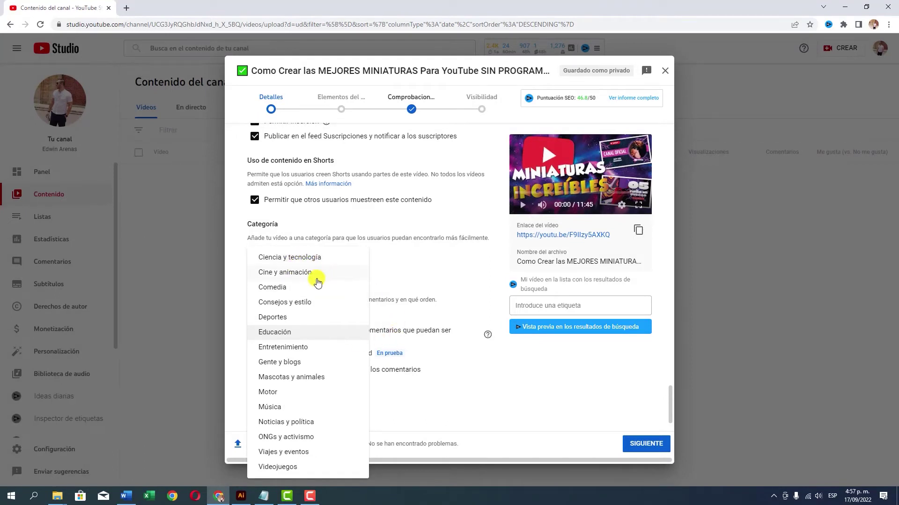
left_click(297, 331)
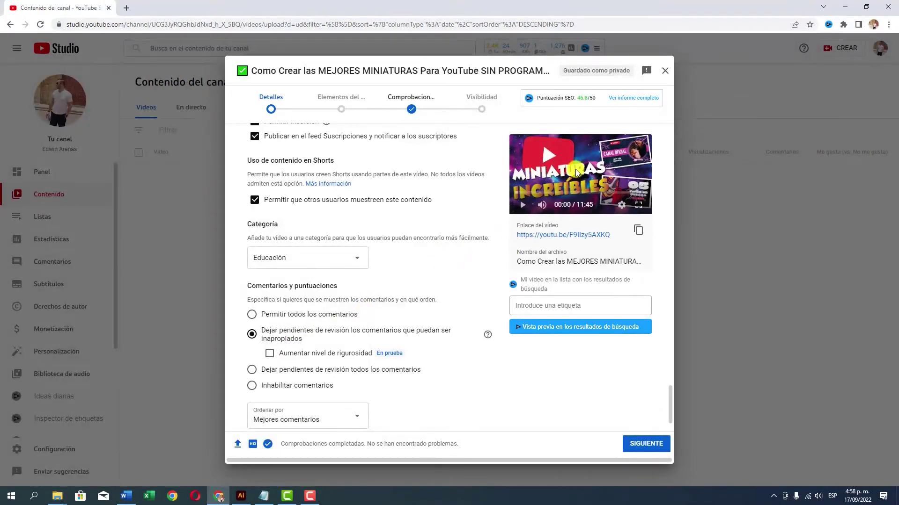
scroll(411, 265, "down", 5)
scroll(474, 286, "up", 7)
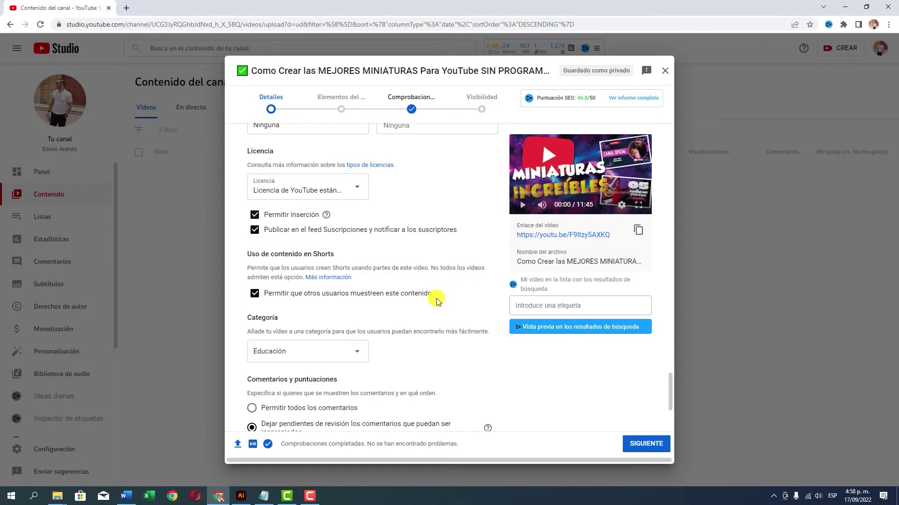
scroll(436, 295, "down", 2)
scroll(373, 327, "down", 1)
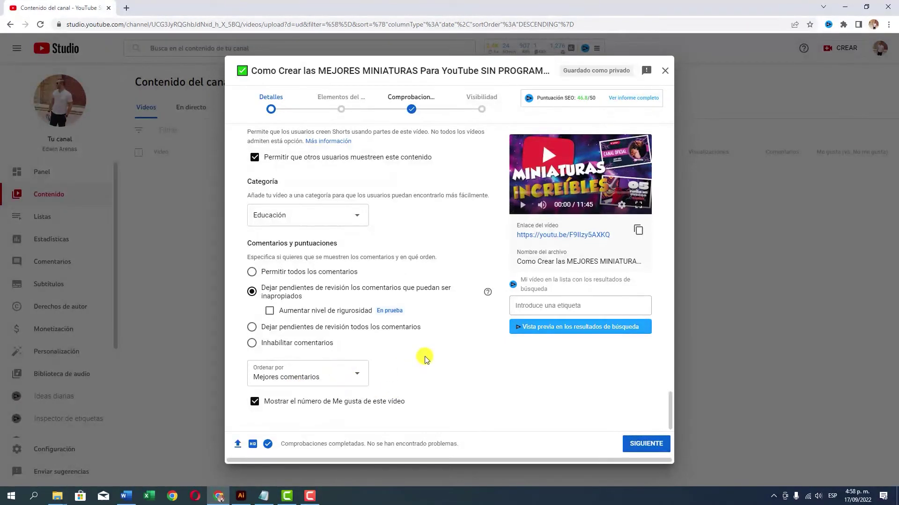
- Add an end screen to the video by importing the end screen elements of the last video
left_click(347, 110)
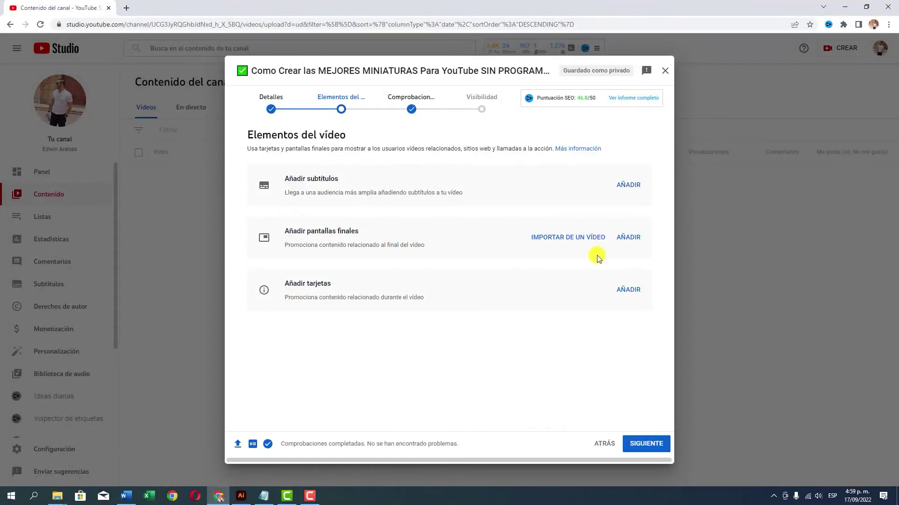
left_click(628, 239)
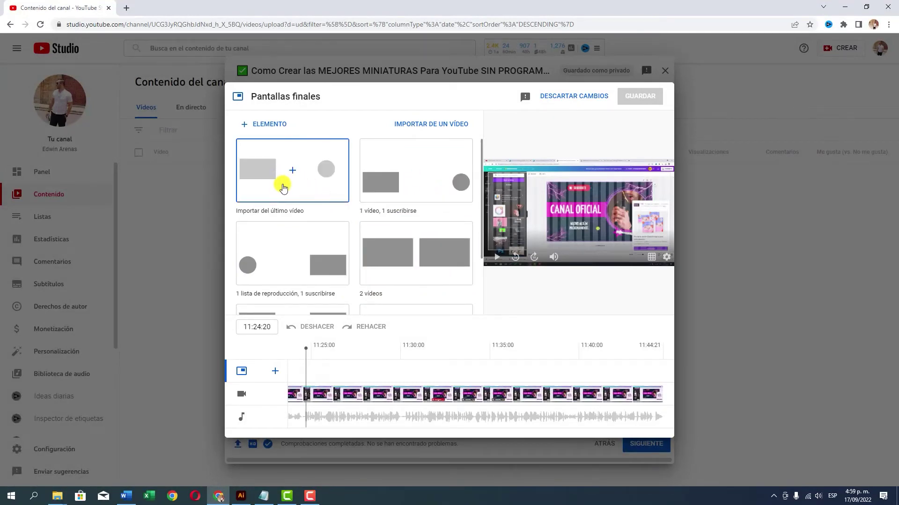
left_click(283, 187)
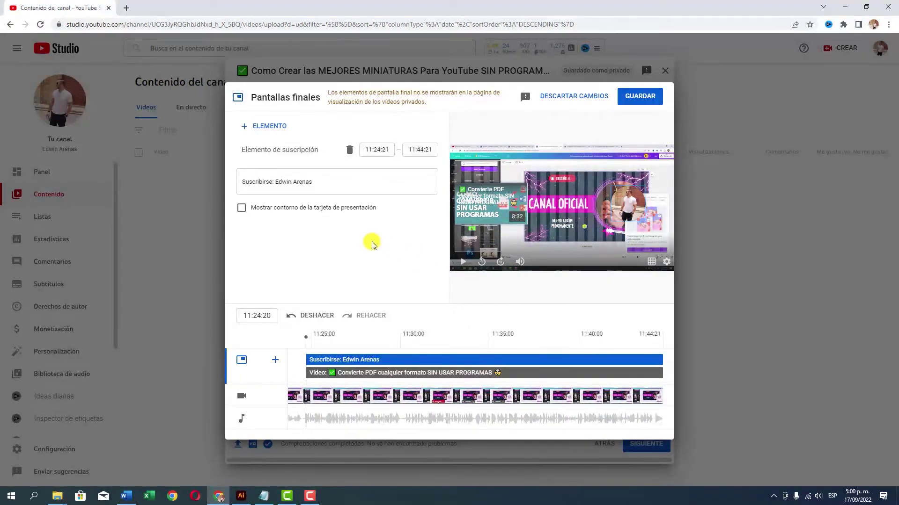
- Replace the end screen's featured video with "Crea y edita intros de video con CANVA ¡gratis!" and save the end screen
left_click(485, 207)
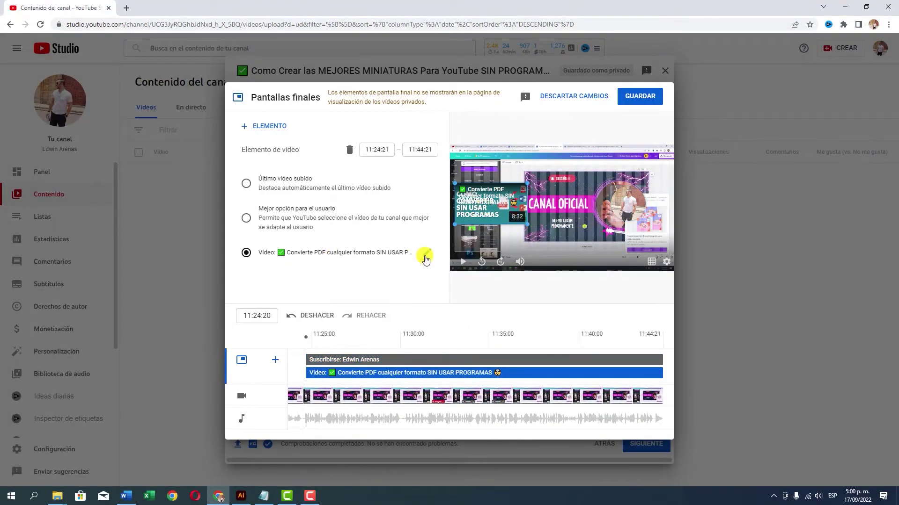
left_click(356, 253)
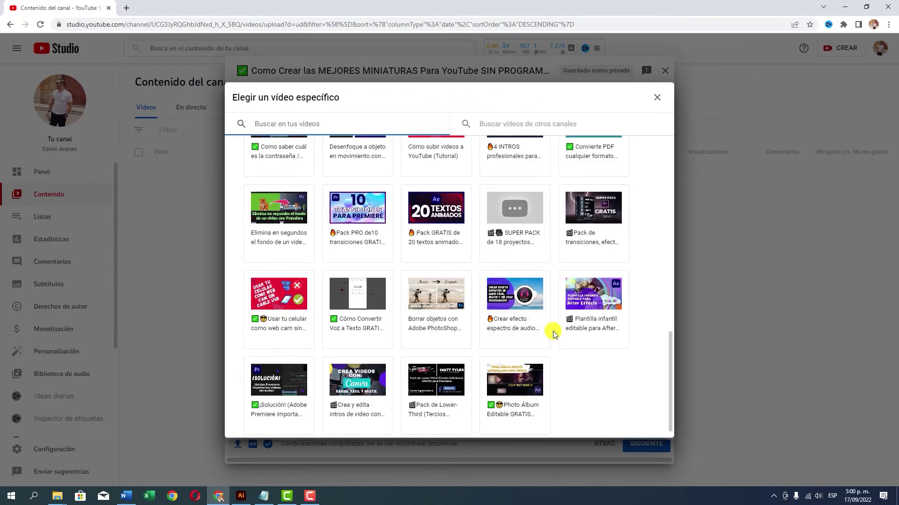
scroll(547, 335, "down", 1)
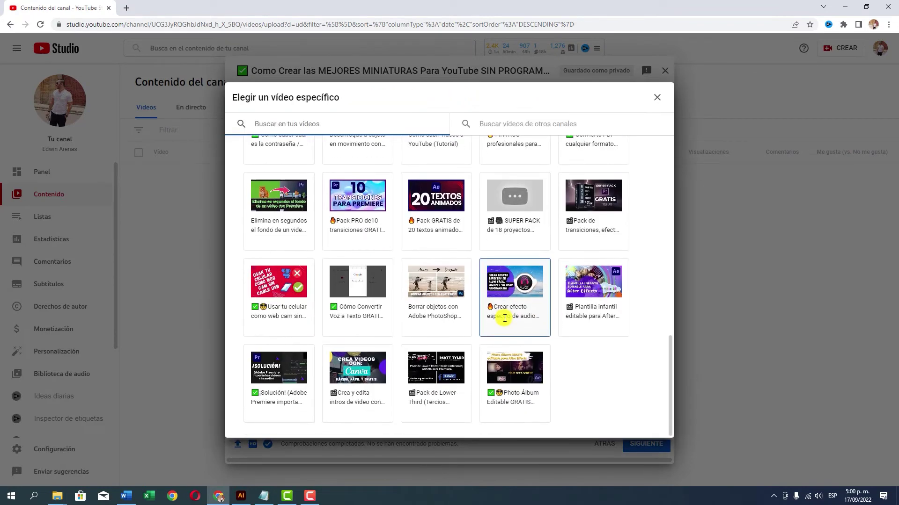
left_click(368, 364)
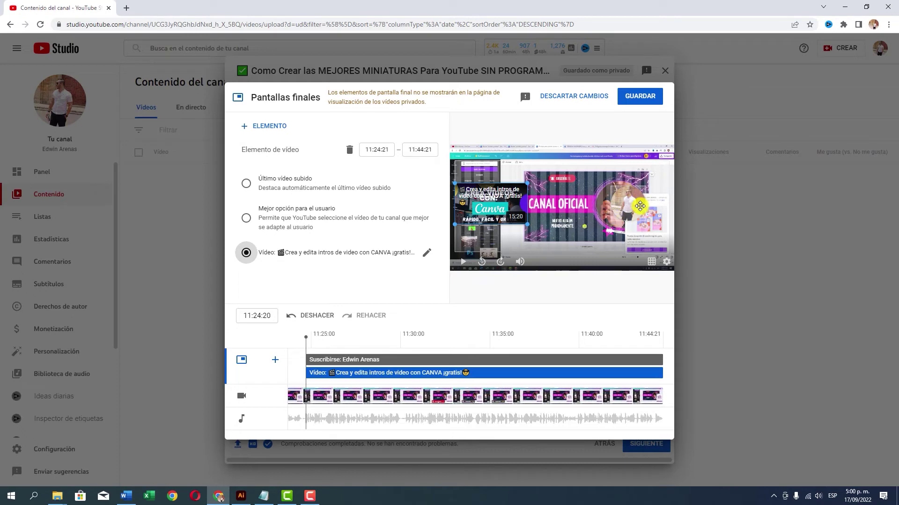
left_click(639, 97)
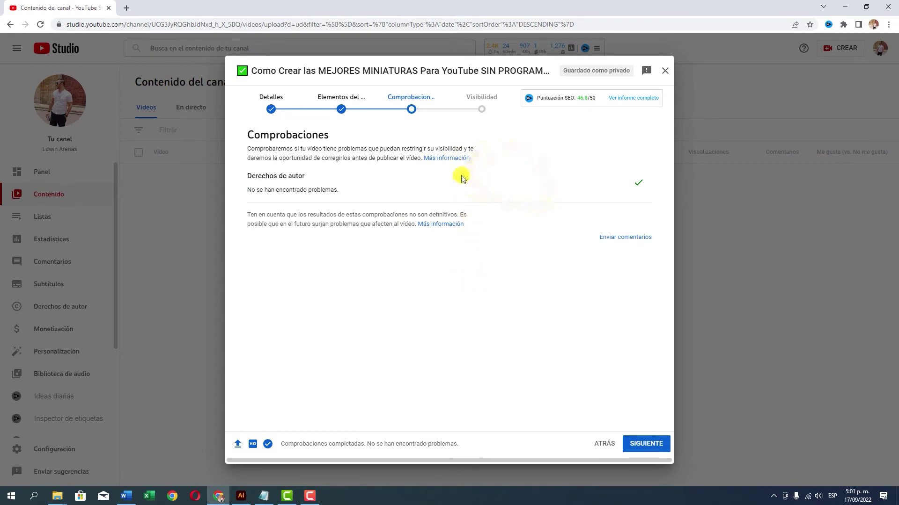
- Try the Público visibility, and switch to scheduled publication with the date 17 sept 2022
left_click(483, 114)
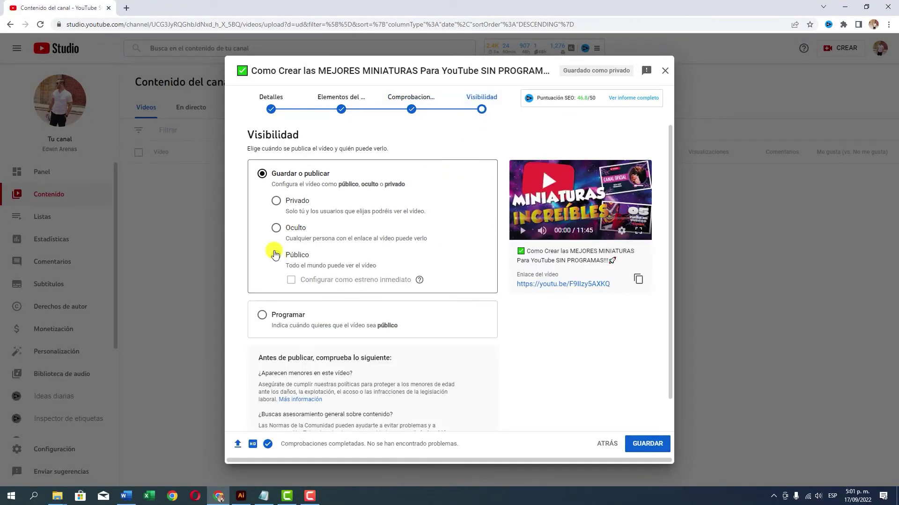
scroll(324, 236, "down", 1)
left_click(276, 208)
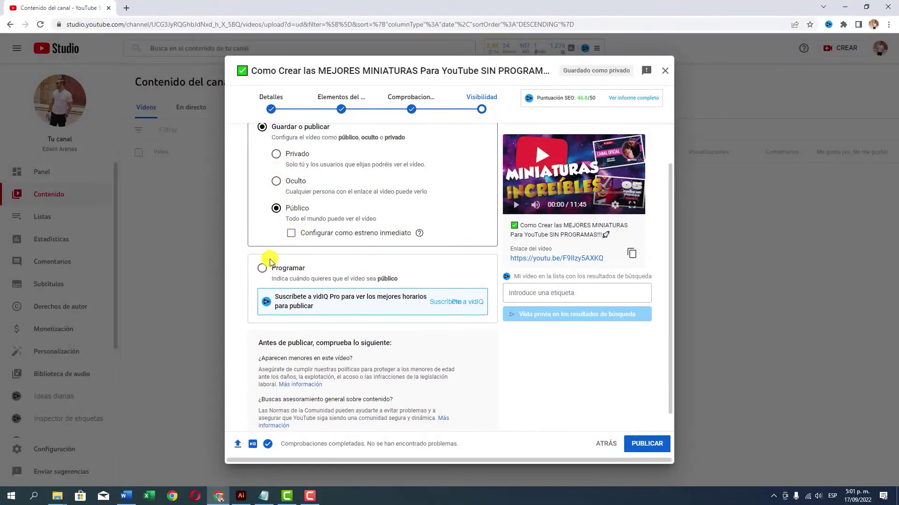
left_click(262, 269)
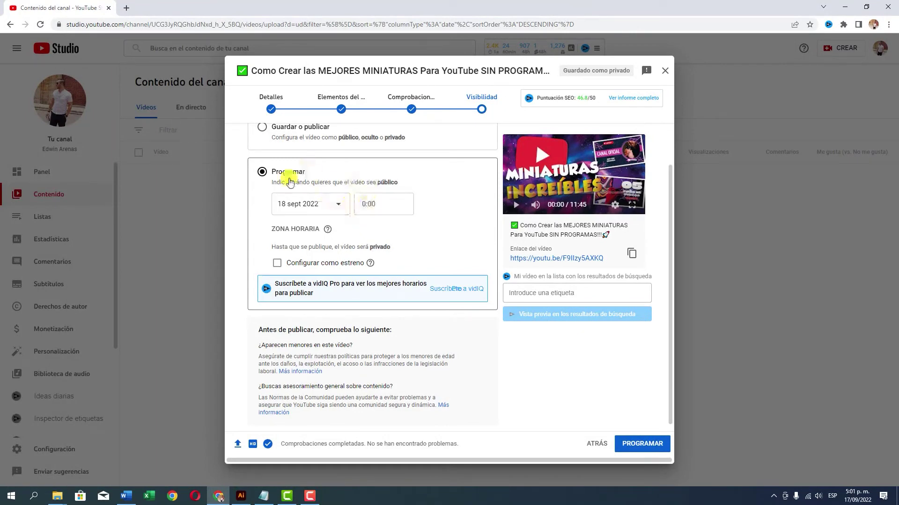
left_click(339, 207)
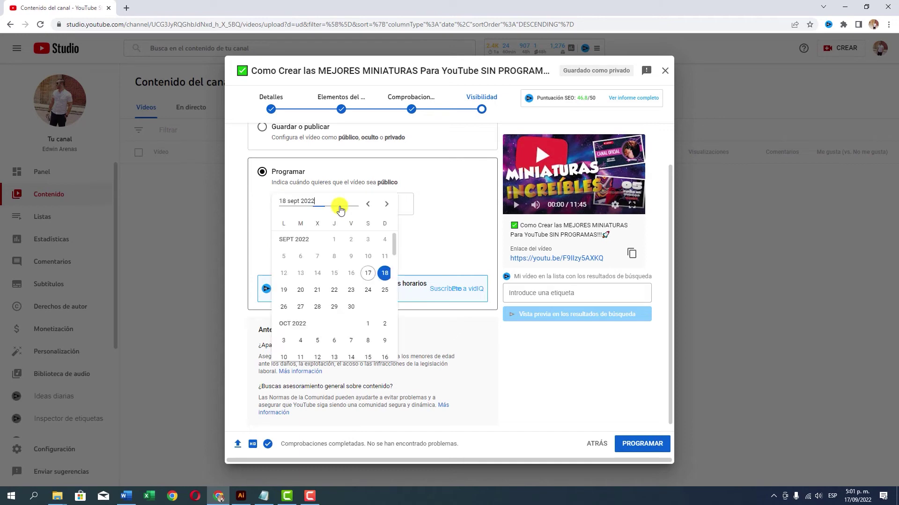
left_click(367, 274)
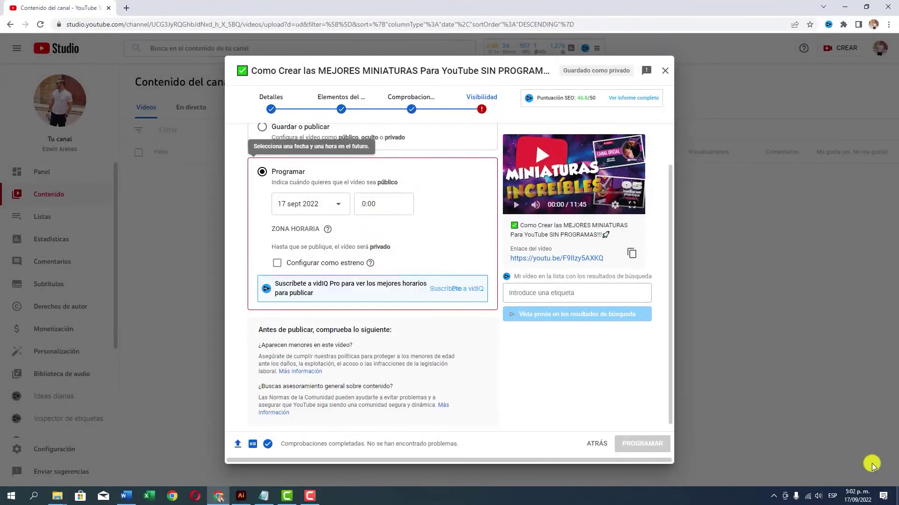
- Set the scheduled publication time to 5:30
left_click(388, 204)
scroll(393, 281, "down", 3)
scroll(396, 282, "down", 2)
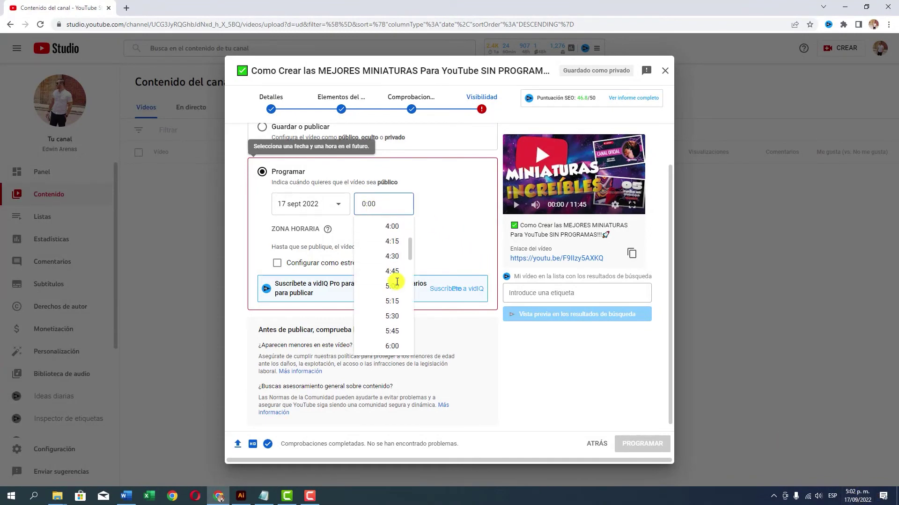
left_click(393, 316)
- Change the scheduled publication time to 17:30
left_click(392, 206)
scroll(390, 307, "down", 2)
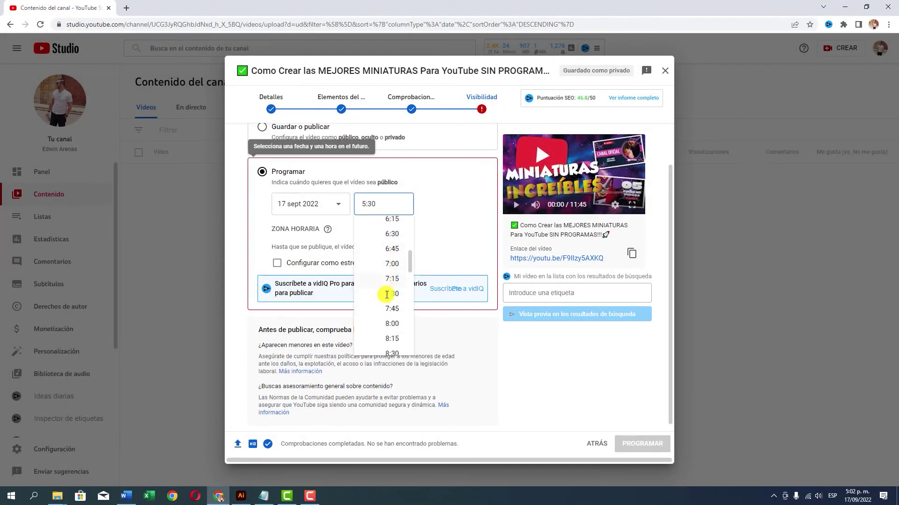
scroll(390, 311, "down", 5)
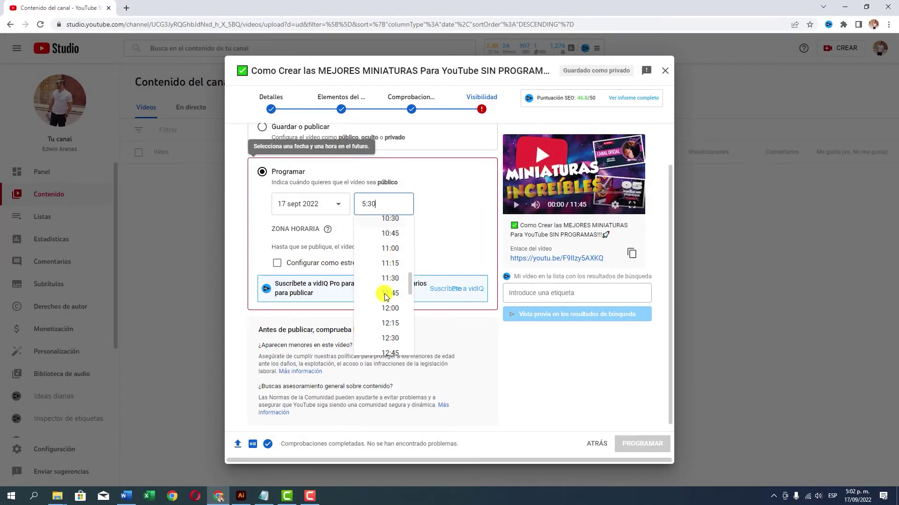
scroll(389, 322, "down", 4)
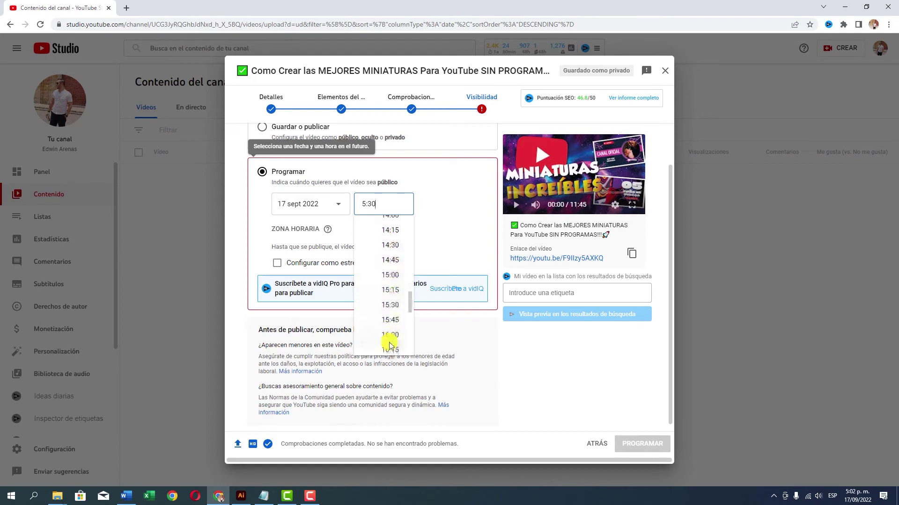
scroll(392, 323, "down", 2)
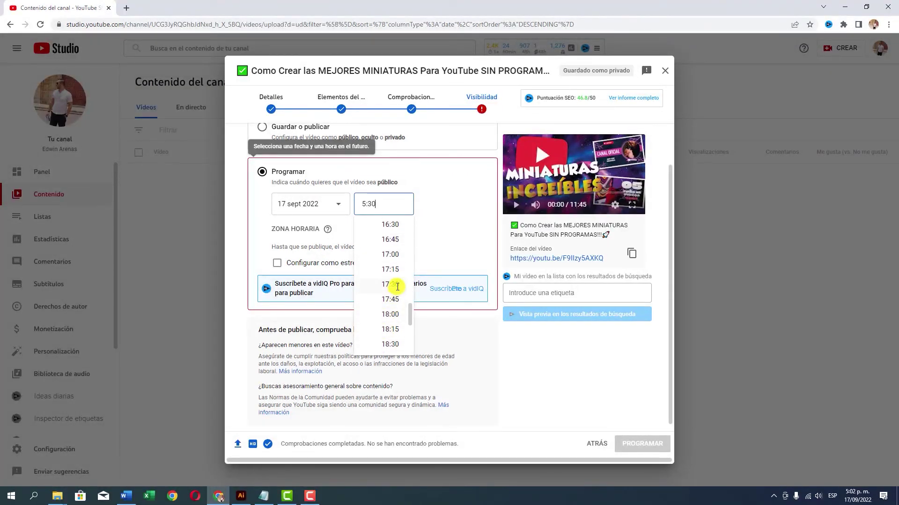
left_click(397, 287)
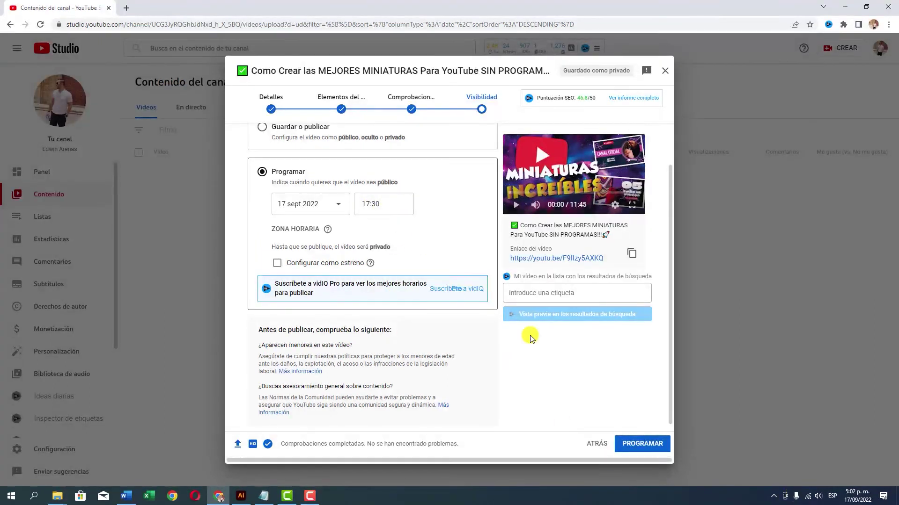
mouse_move(851, 500)
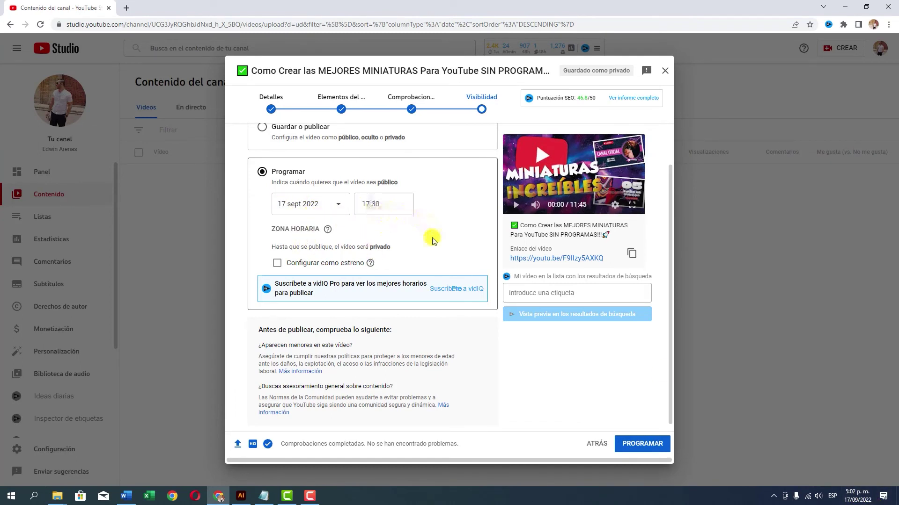
- Go back through the upload stages to review the checks, the video elements and the title and description details
scroll(347, 286, "up", 2)
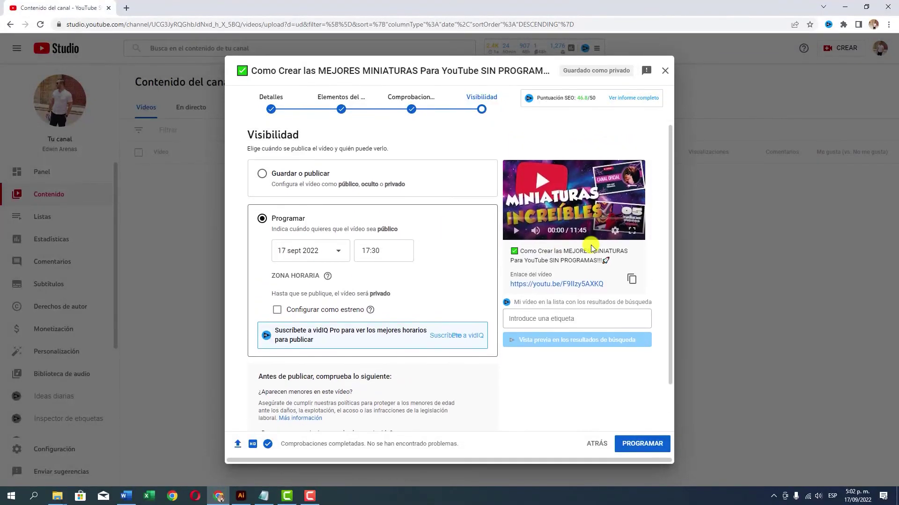
left_click(421, 113)
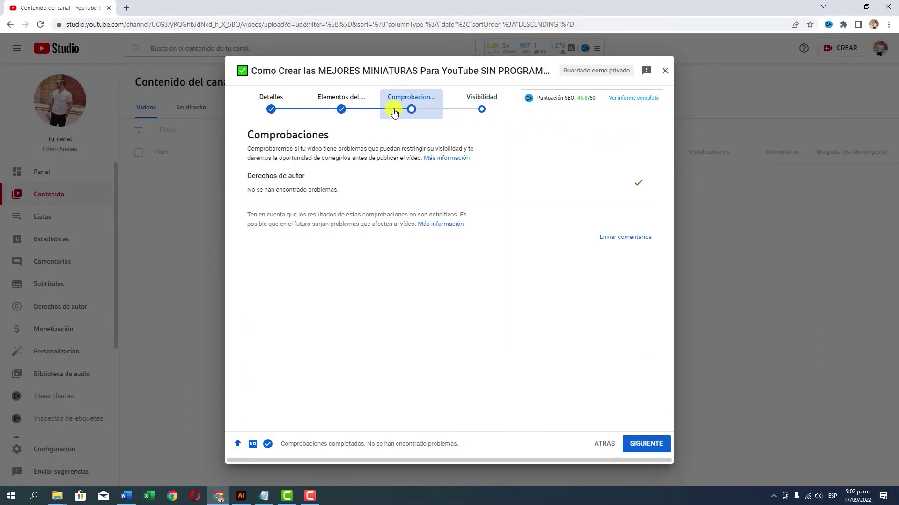
left_click(352, 107)
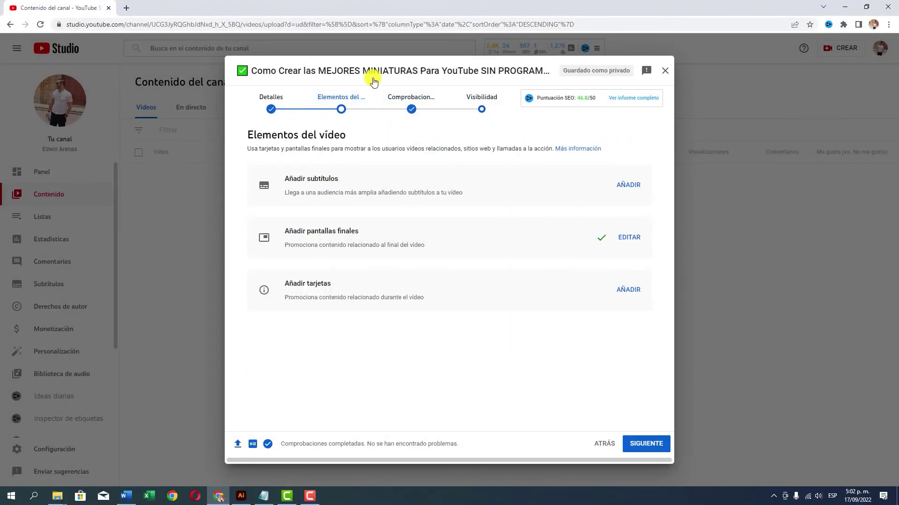
left_click(271, 100)
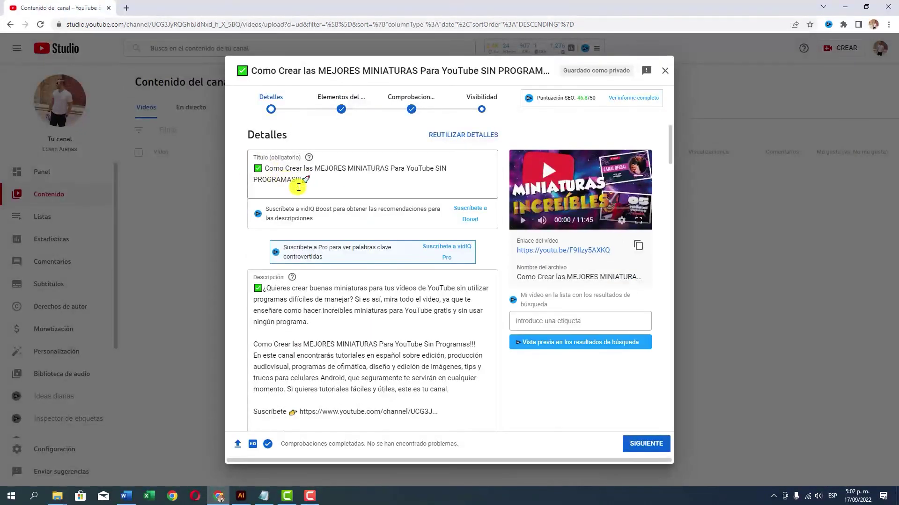
- Check the remaining video details down to the thumbnail and audience settings, and confirm the scheduled publication of the video
scroll(290, 234, "down", 10)
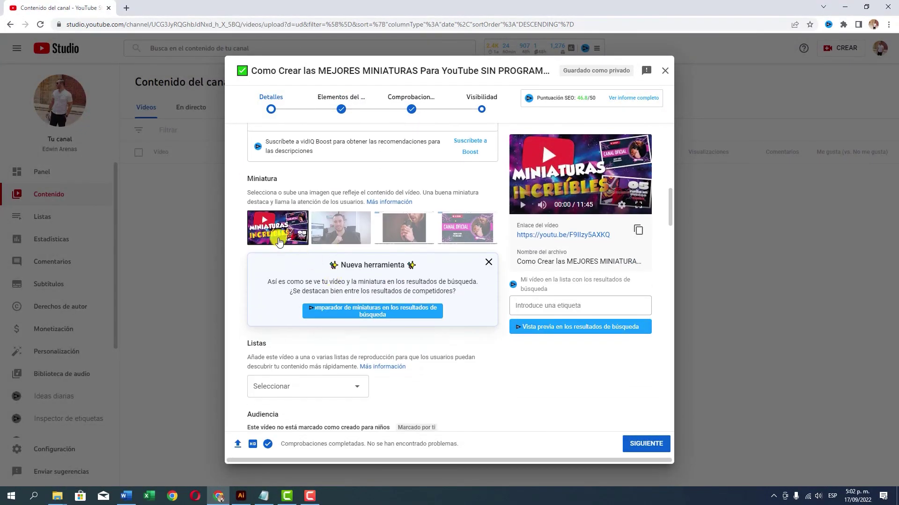
scroll(360, 281, "down", 7)
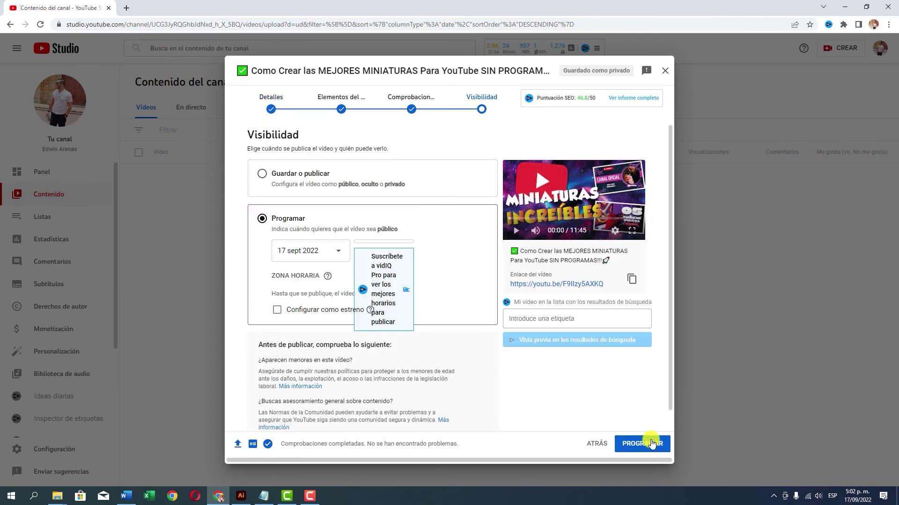
left_click(652, 443)
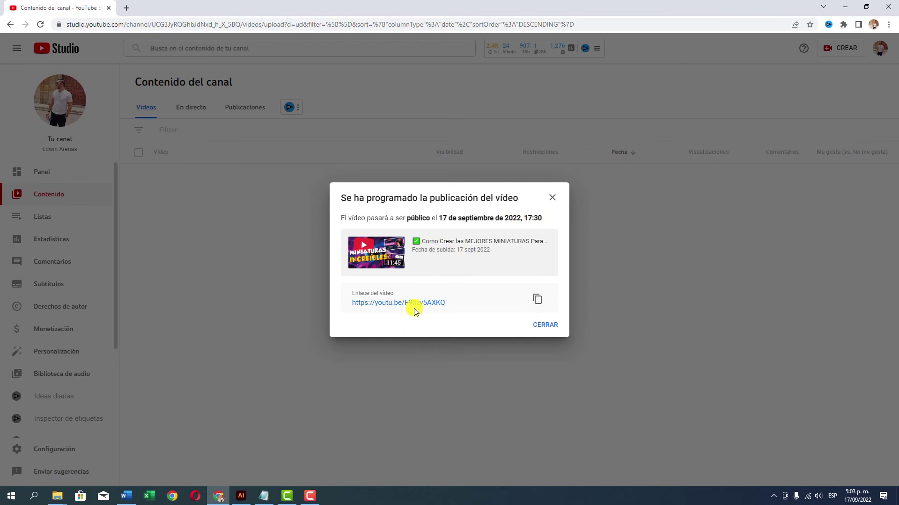
- Open the scheduled video's watch page from its link and expand the description to review its text, links and hashtags
left_click(411, 304)
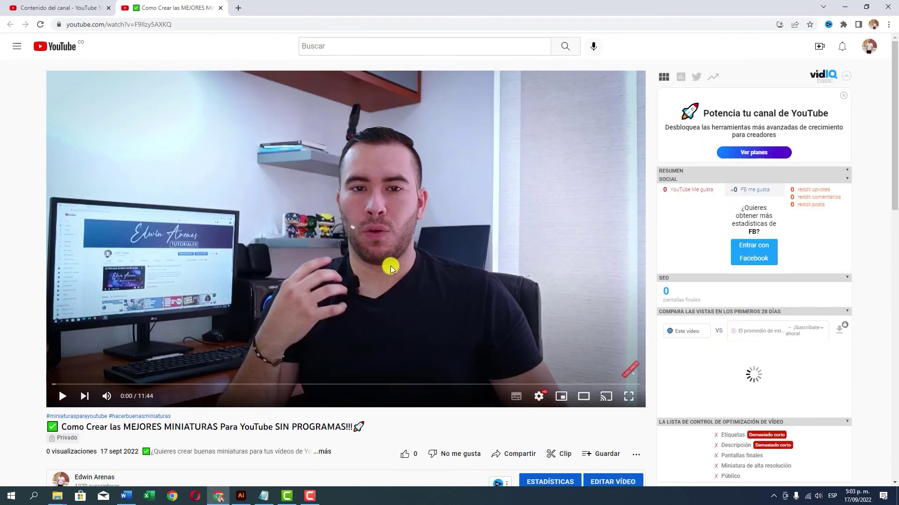
scroll(415, 306, "down", 2)
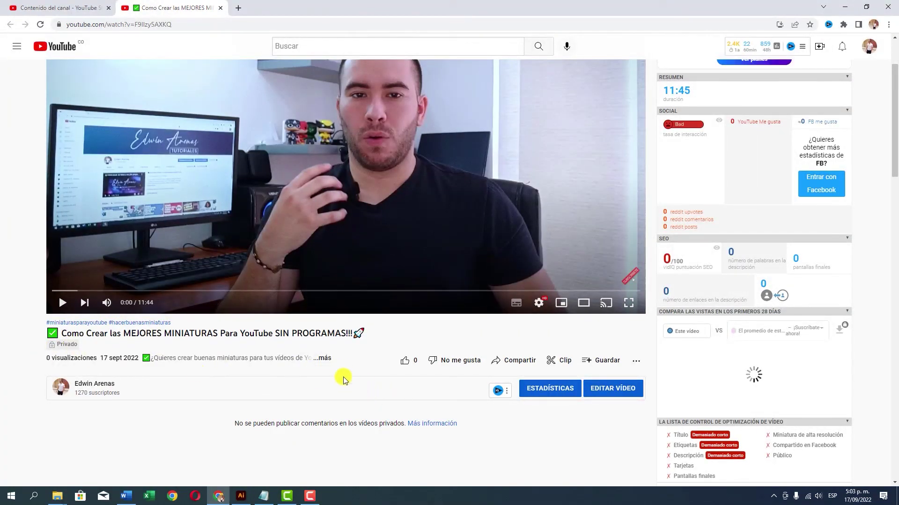
left_click(324, 361)
scroll(282, 364, "down", 3)
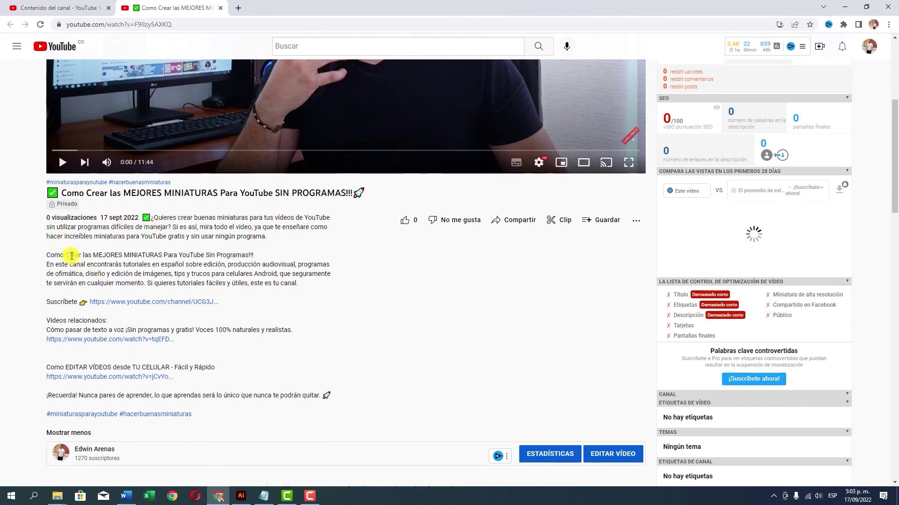
scroll(81, 256, "down", 1)
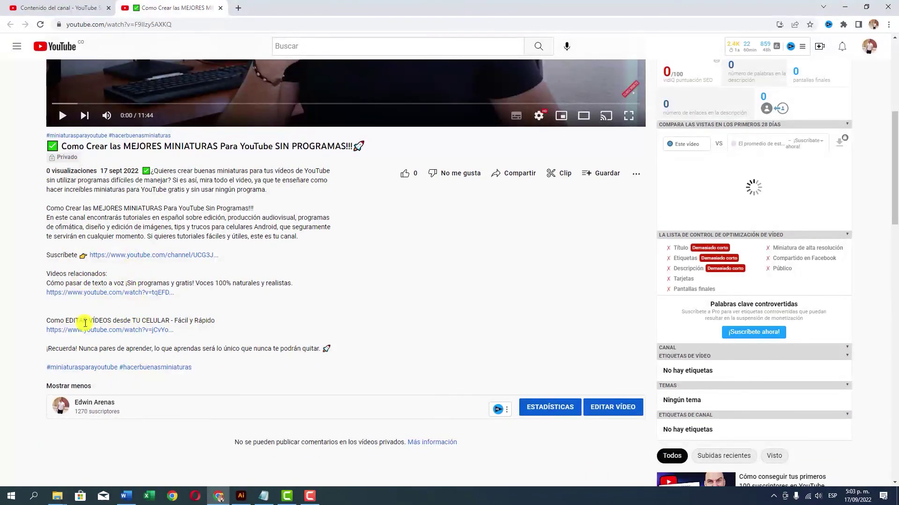
scroll(70, 337, "down", 1)
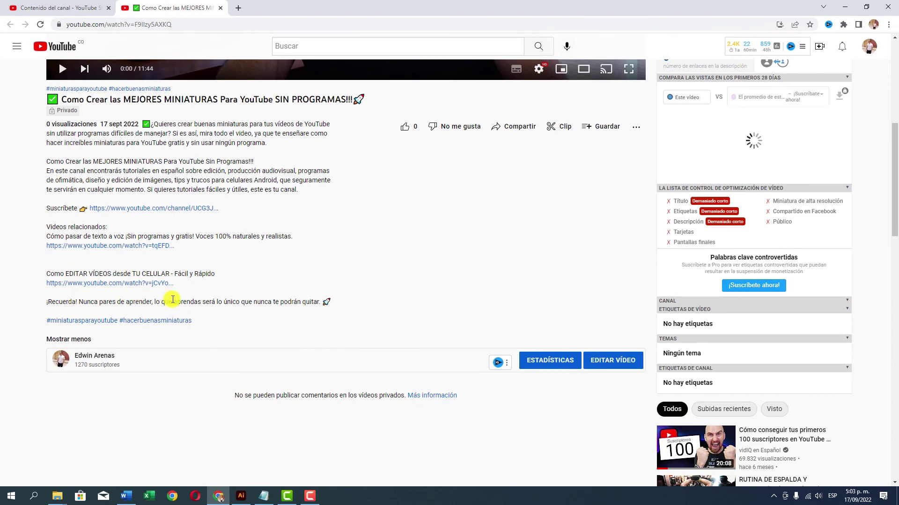
scroll(210, 276, "up", 1)
scroll(243, 225, "up", 6)
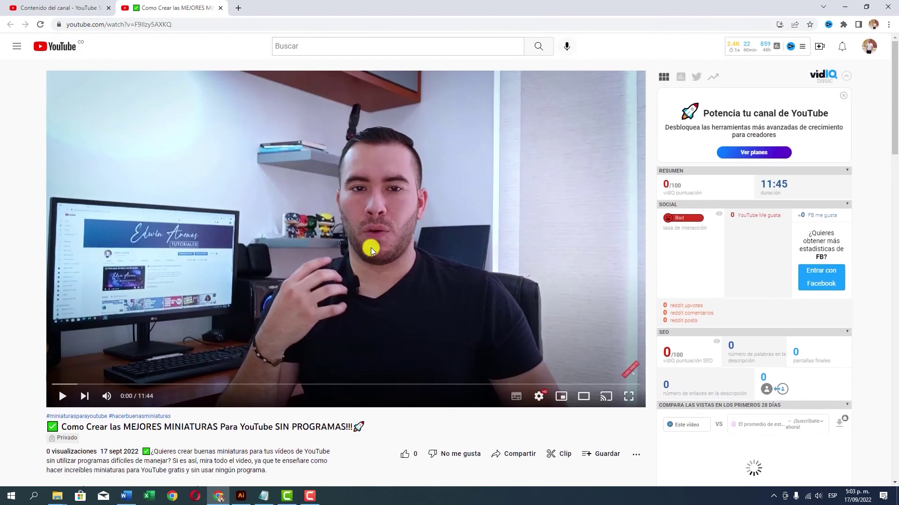
- Play the first seconds of the video on its watch page, pause it and look over the page
left_click(370, 248)
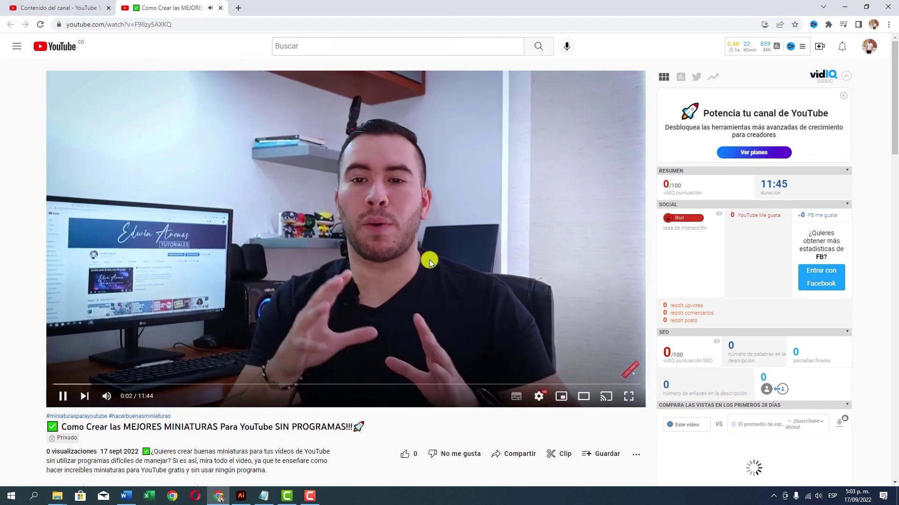
left_click(402, 241)
scroll(438, 313, "down", 3)
scroll(437, 313, "up", 5)
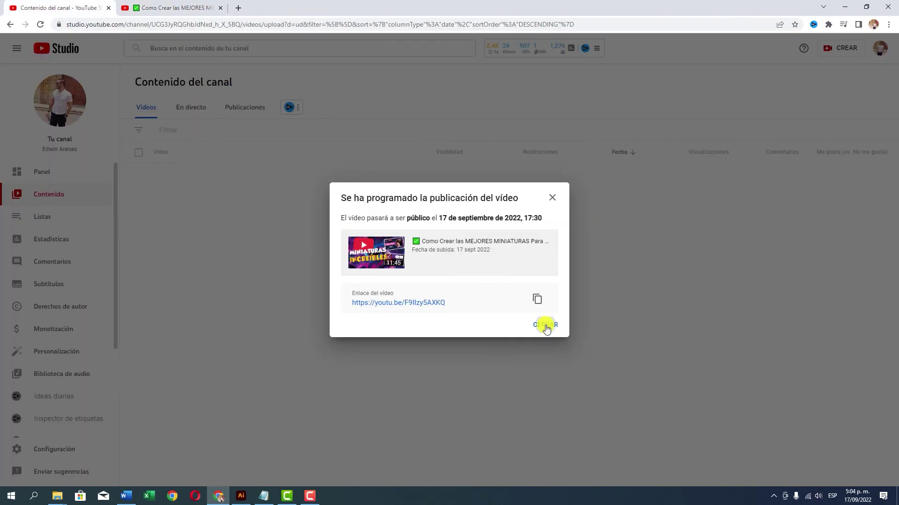
- Return to YouTube Studio, close the scheduling confirmation and check the video's visibility status in the channel content list
left_click(545, 324)
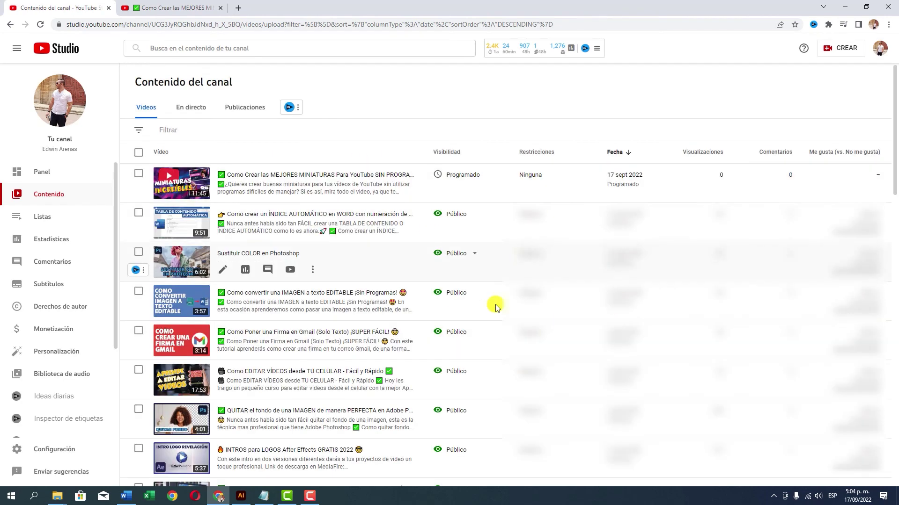
mouse_move(445, 175)
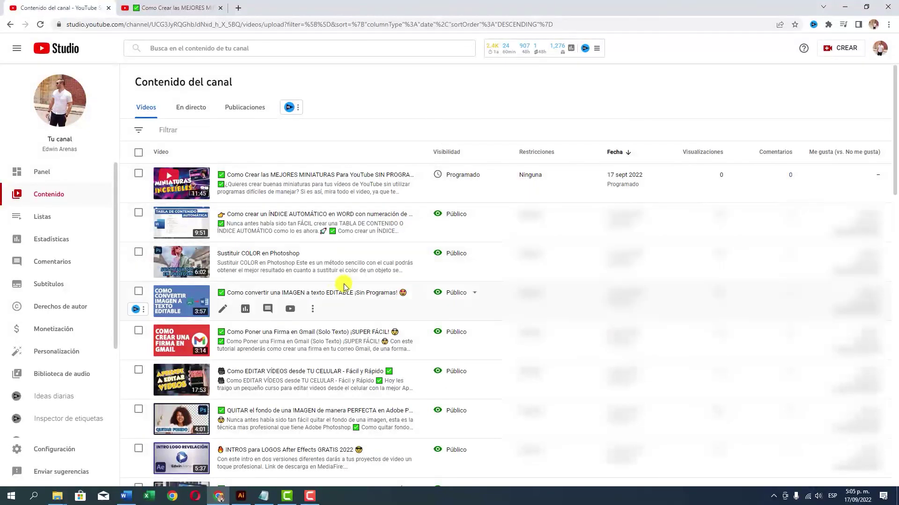